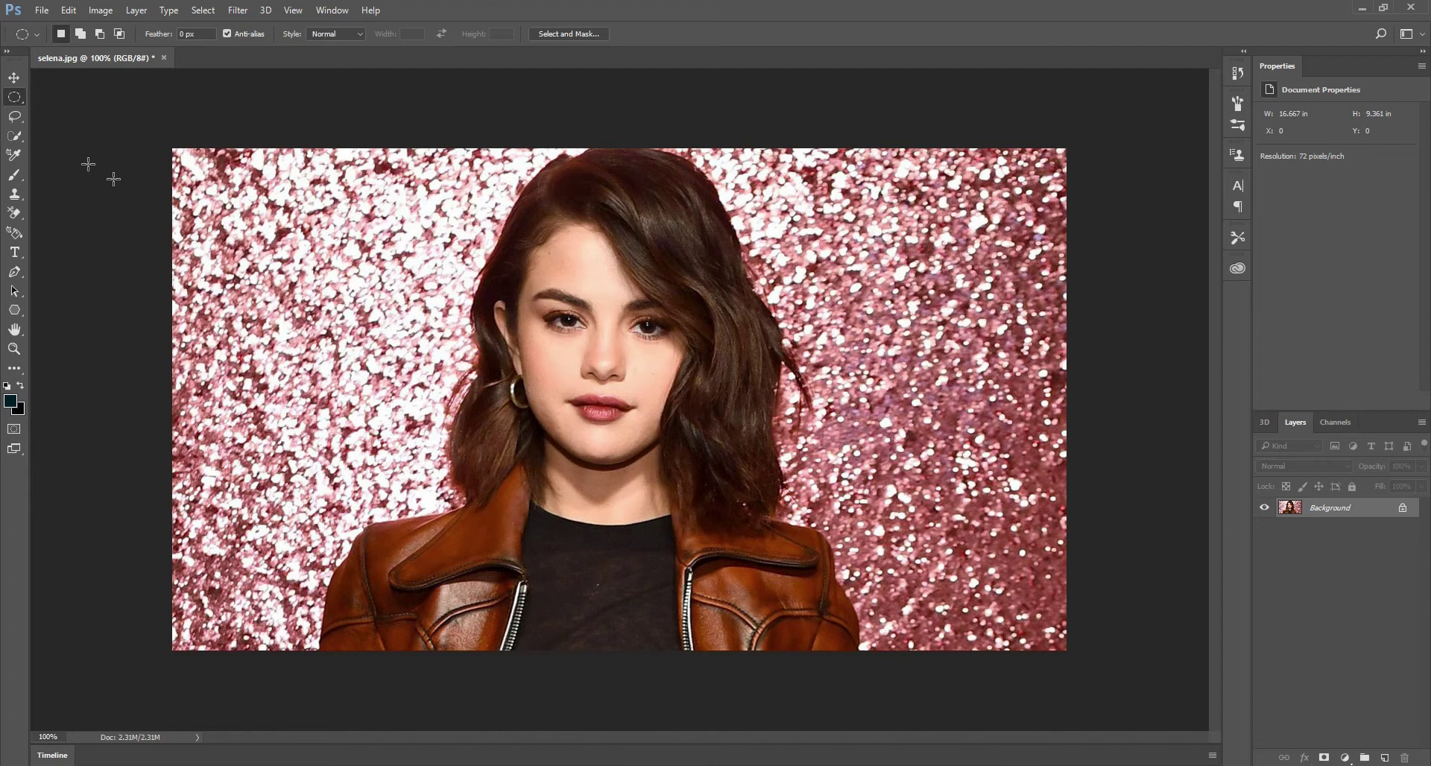
Create a white 13 × 6 inch, 72 ppi document (Untitled-1) and zoom in.
left_click(41, 11)
left_click(59, 31)
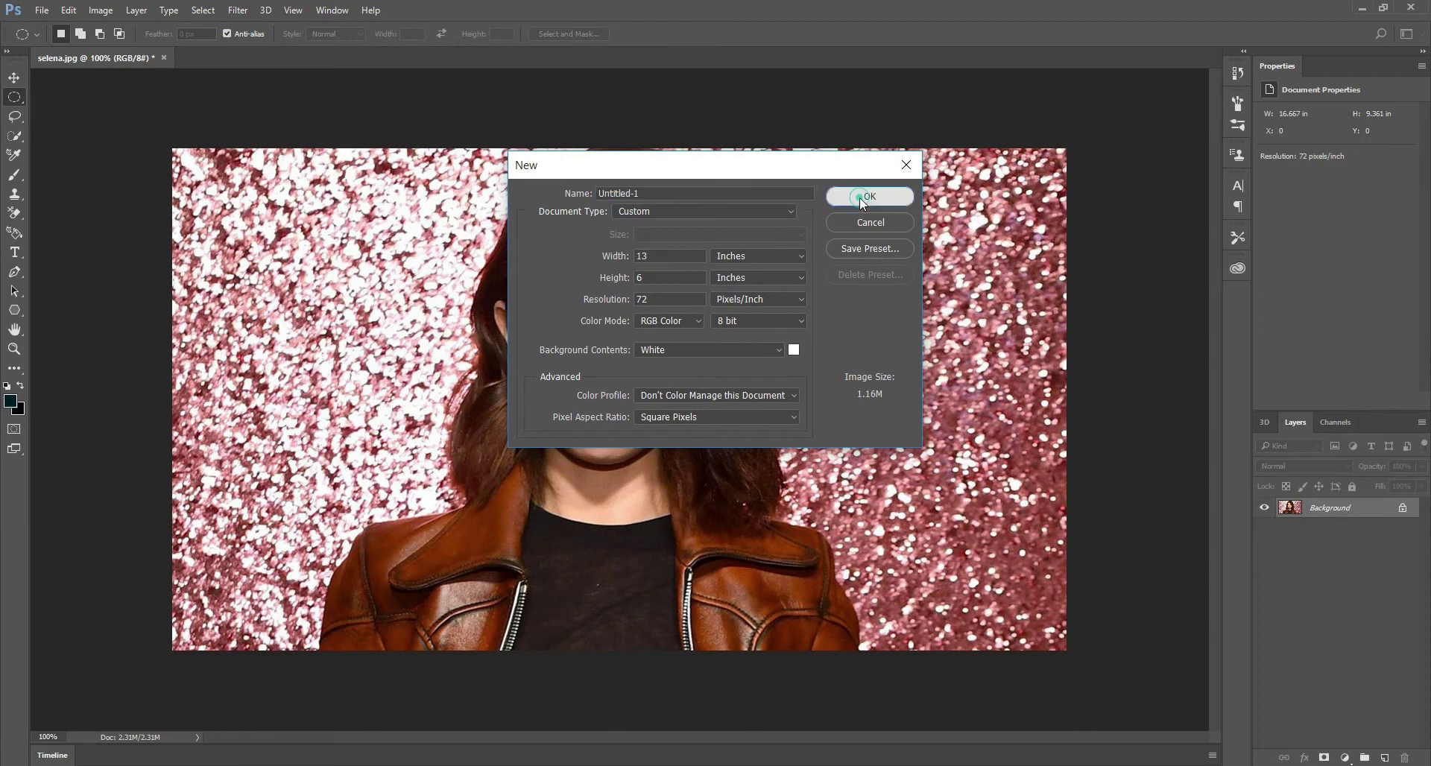
left_click(864, 192)
scroll(676, 345, "up", 4)
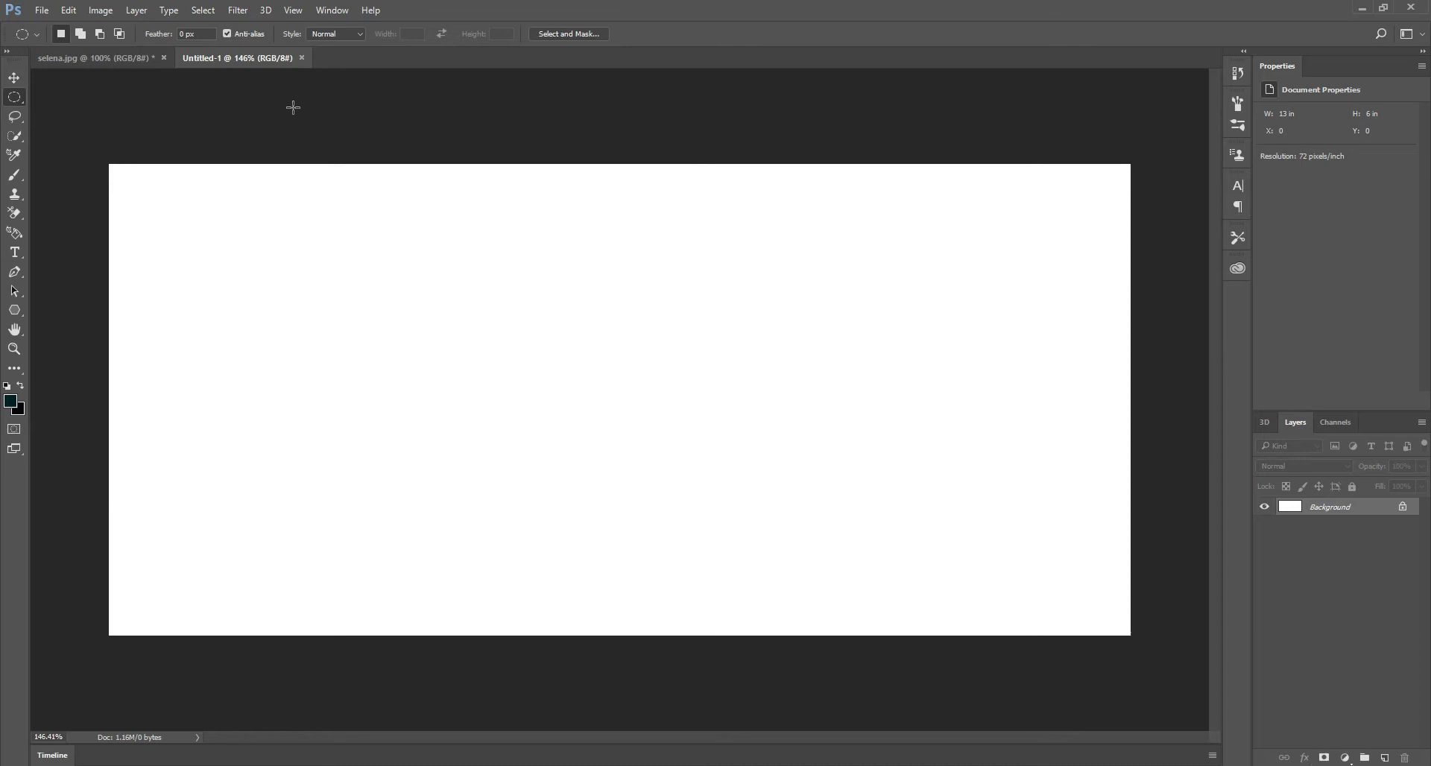
In selena.jpg, draw a circular marquee centred around the woman's face and hair.
left_click(93, 60)
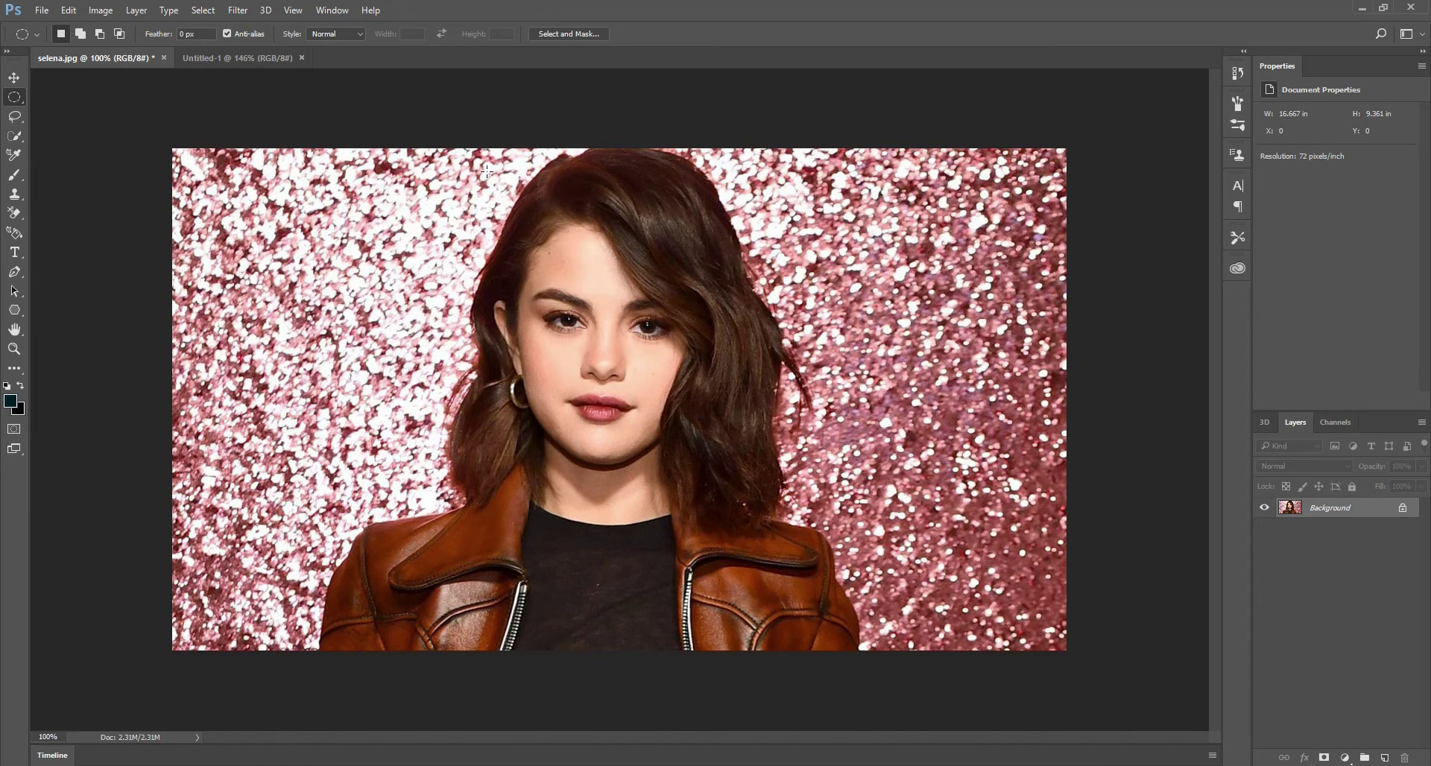
left_click_drag(487, 173, 793, 565)
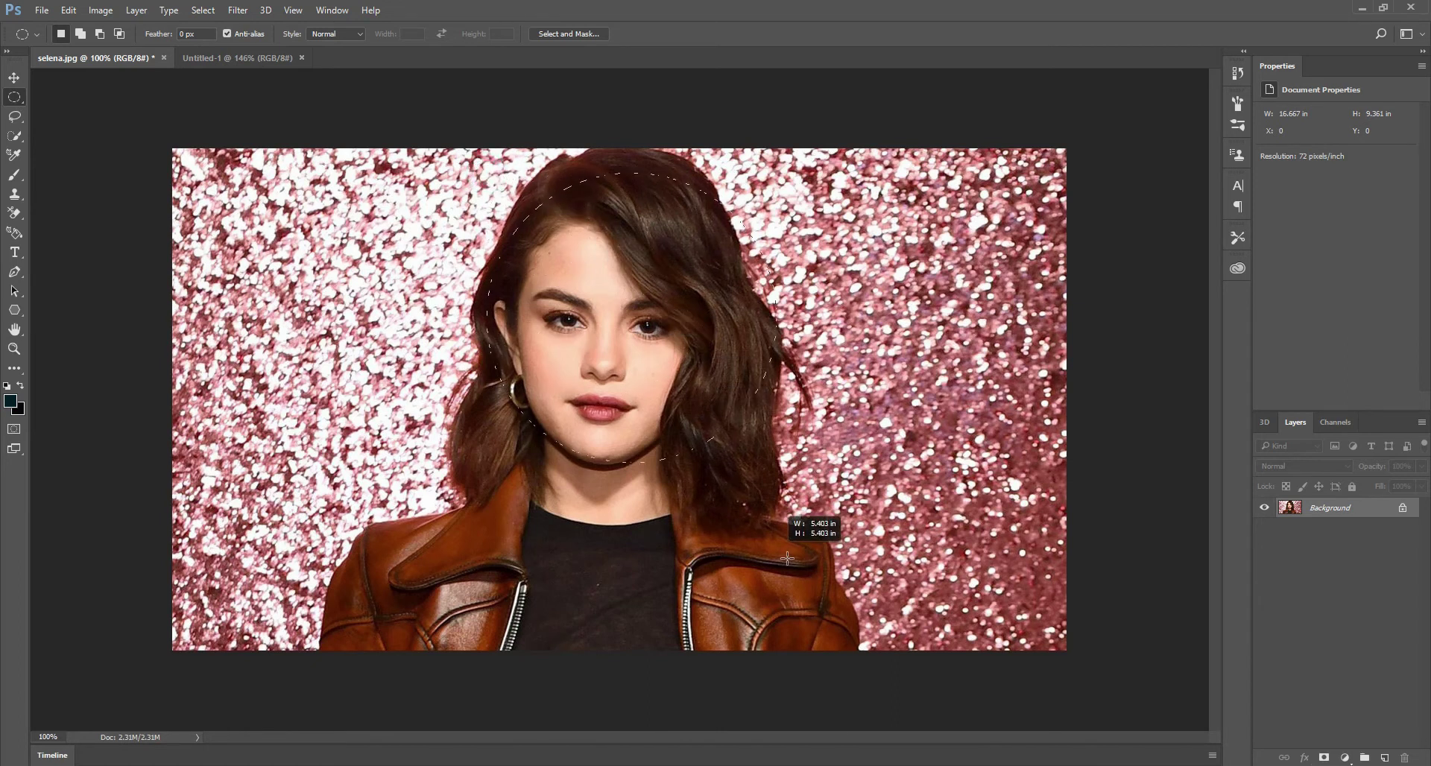
left_click_drag(686, 364, 643, 337)
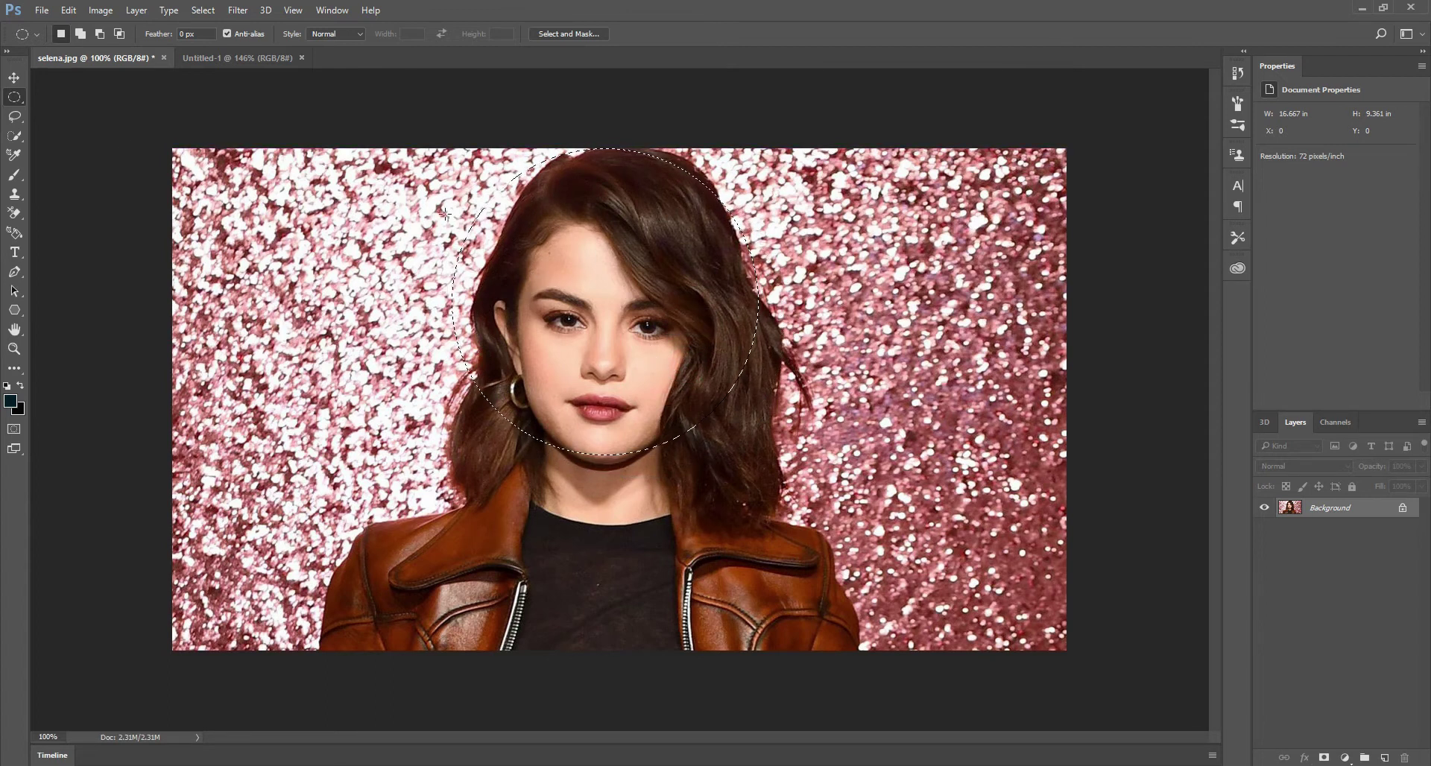
left_click(441, 189)
left_click_drag(442, 187, 794, 538)
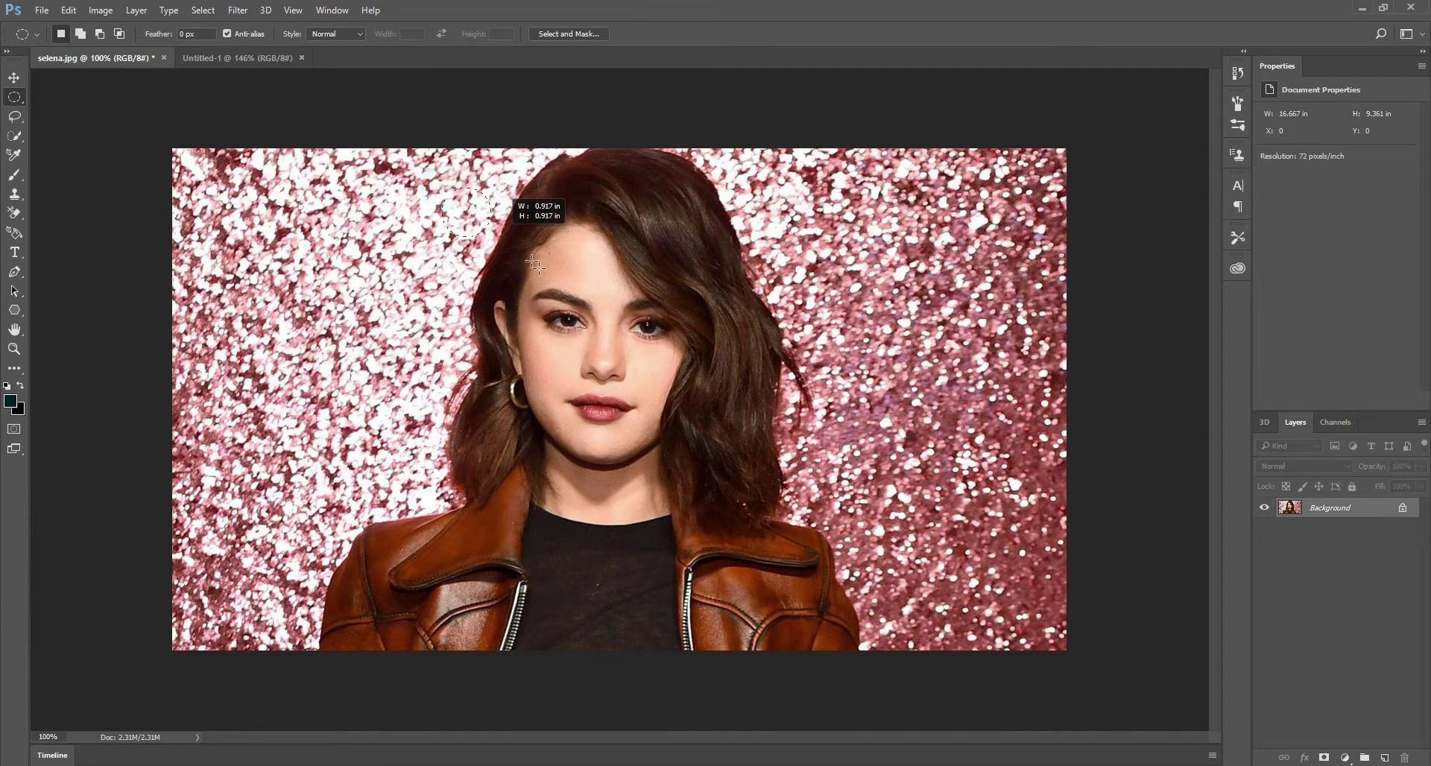
left_click_drag(699, 432, 681, 393)
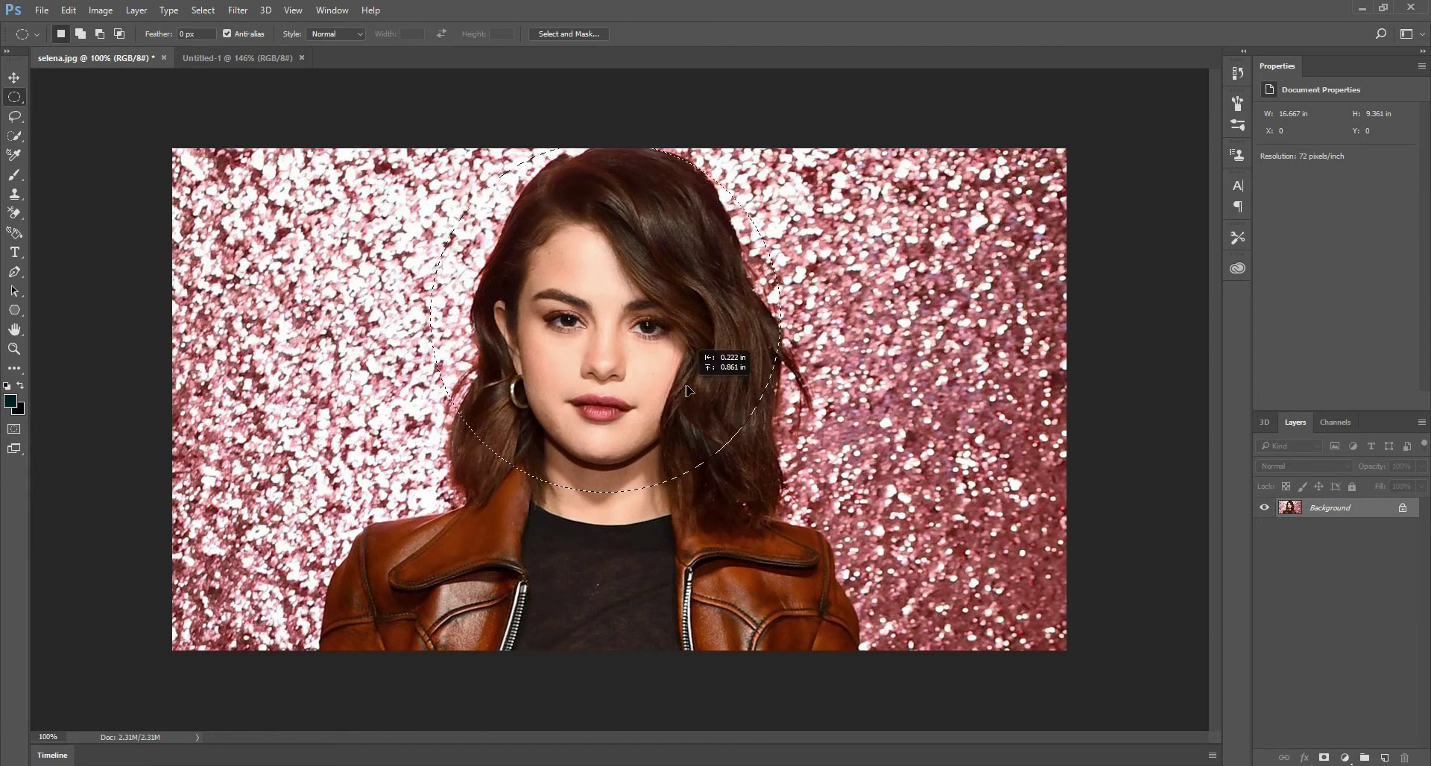
left_click_drag(681, 393, 699, 395)
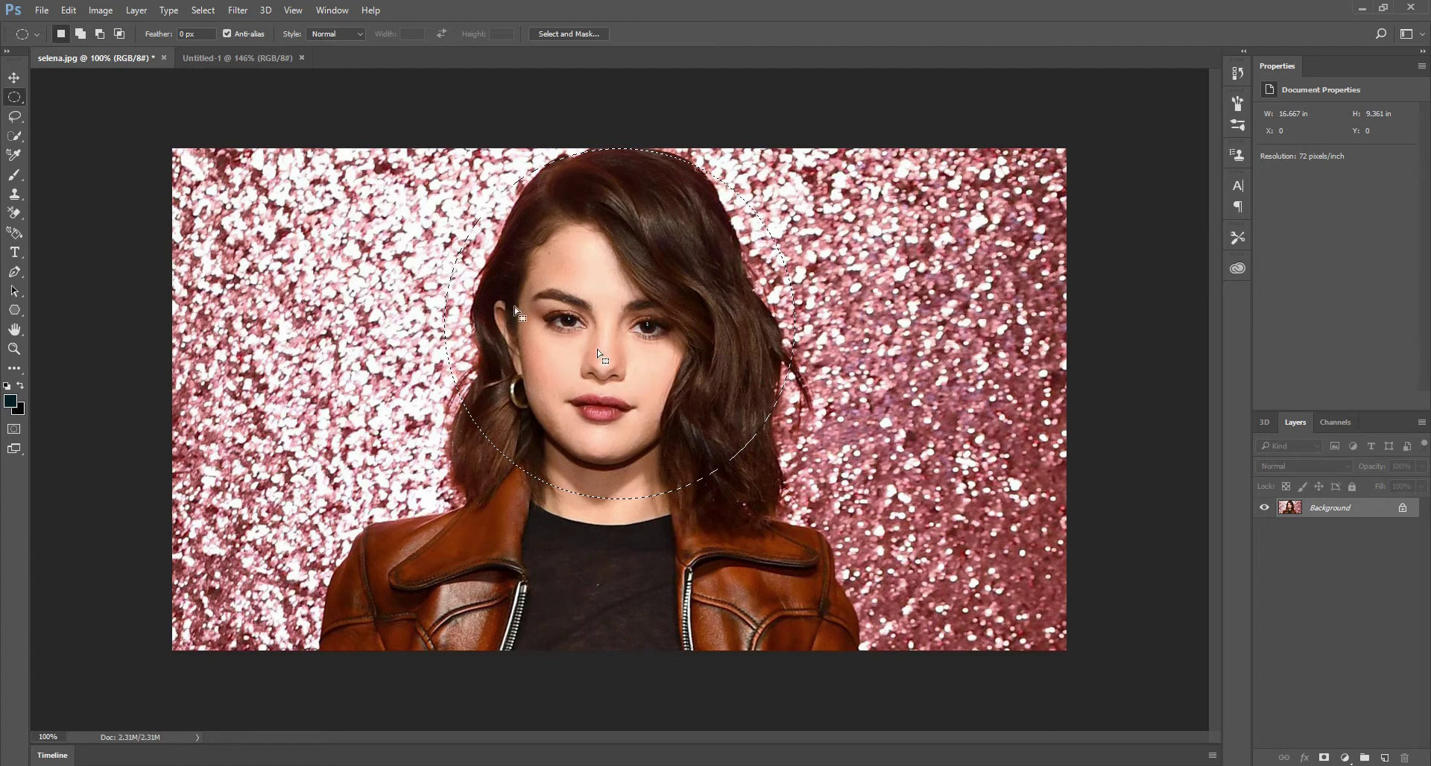
Drag the face circle into Untitled-1, scale it to about 39%, and place it top-left.
left_click(15, 77)
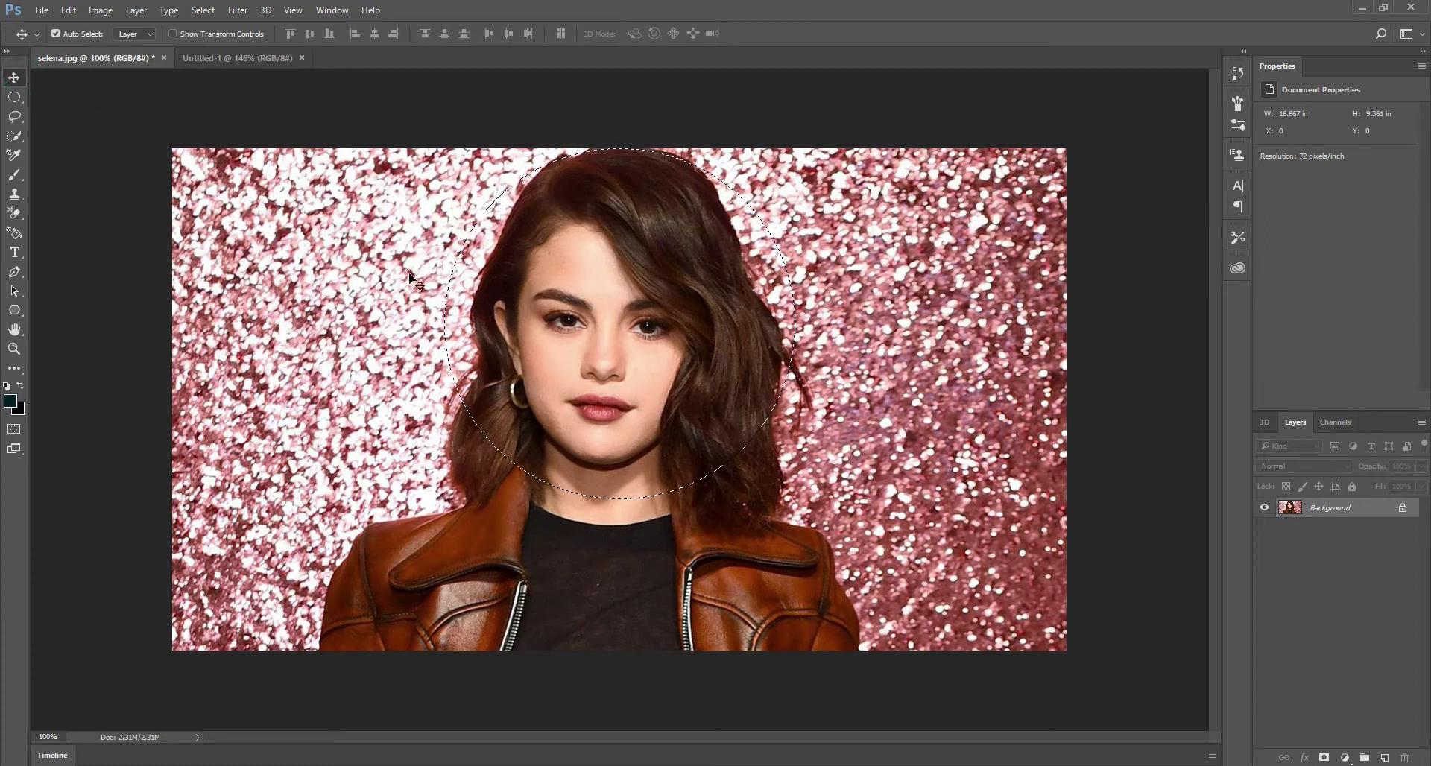
mouse_move(638, 346)
left_mouse_down()
mouse_move(345, 155)
mouse_move(273, 69)
mouse_move(291, 336)
mouse_move(395, 406)
left_mouse_up()
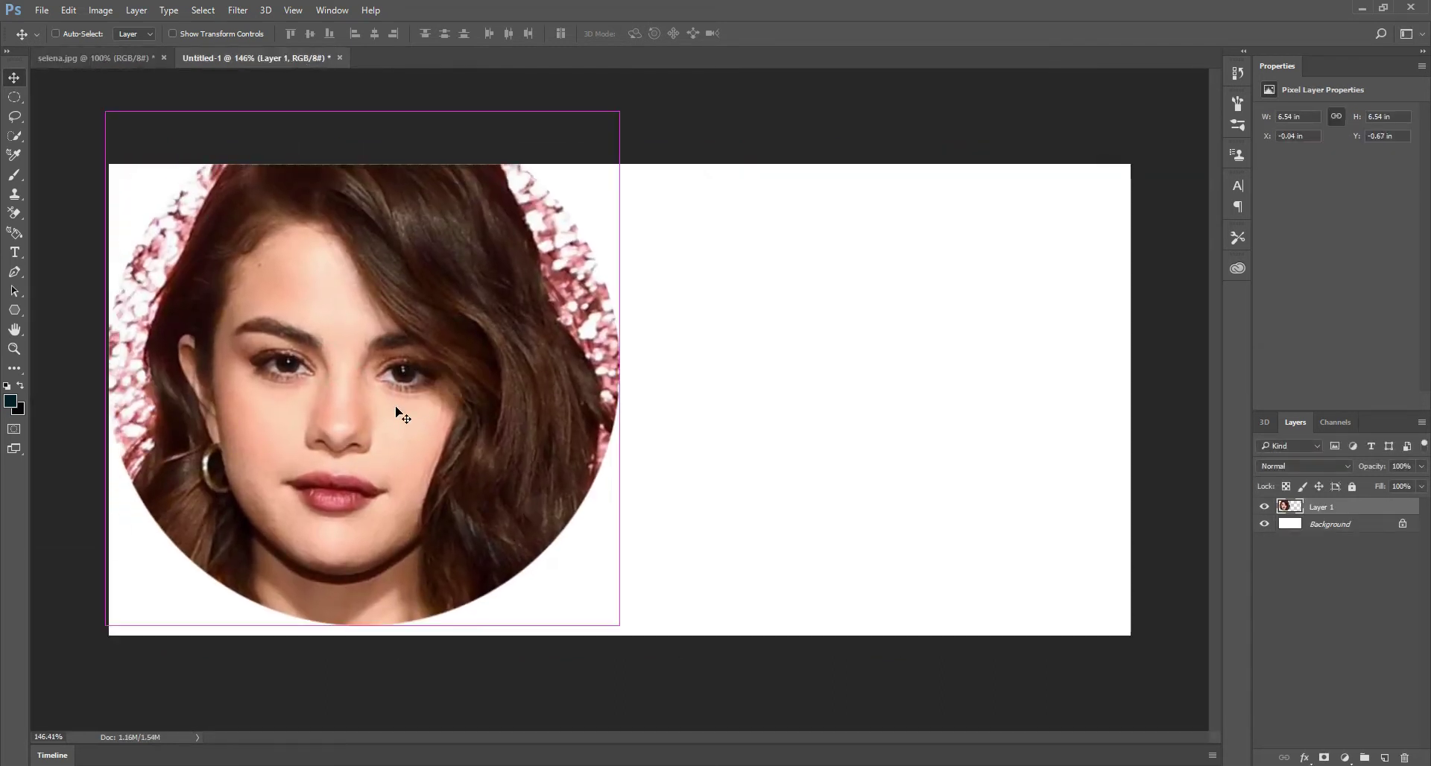
key("ctrl+t")
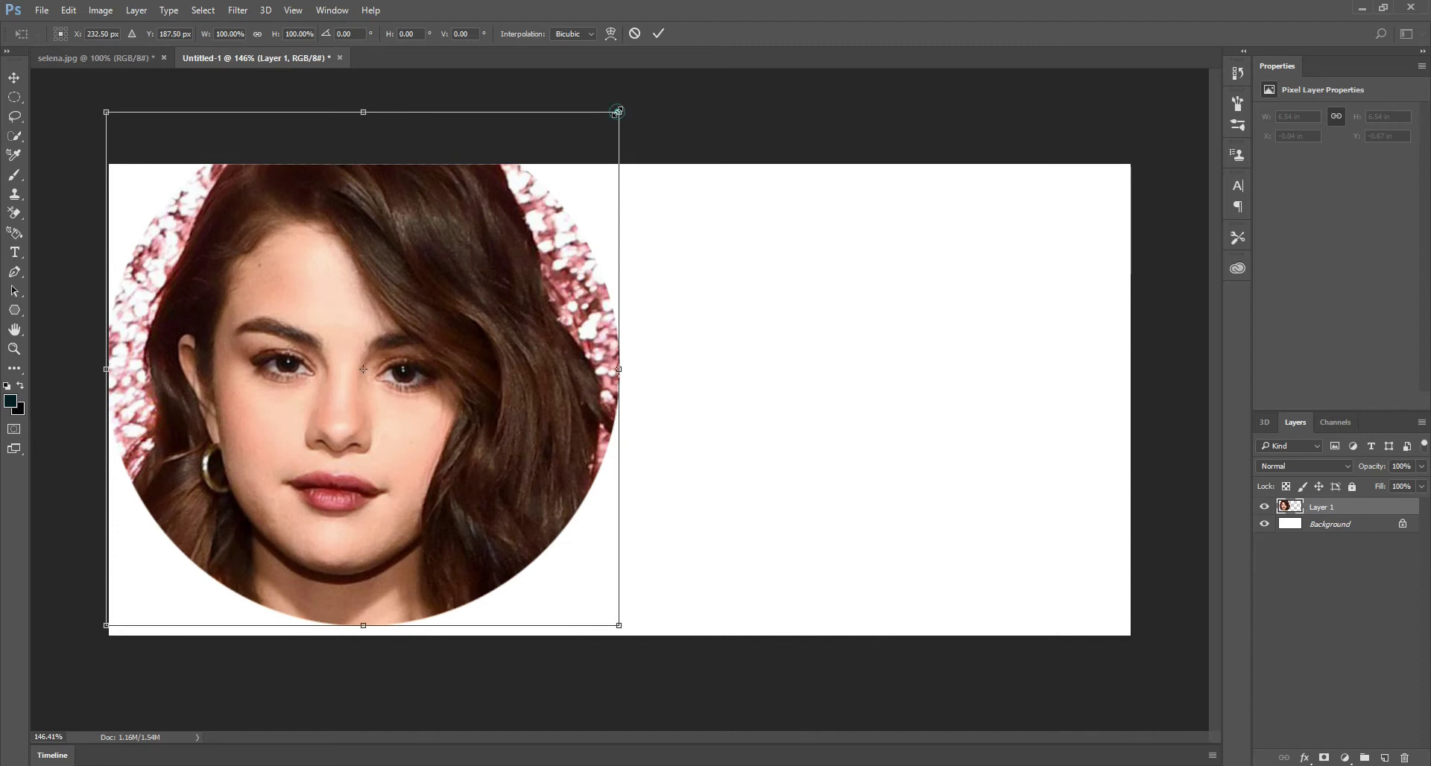
left_click_drag(618, 112, 400, 333)
left_click_drag(320, 448, 345, 305)
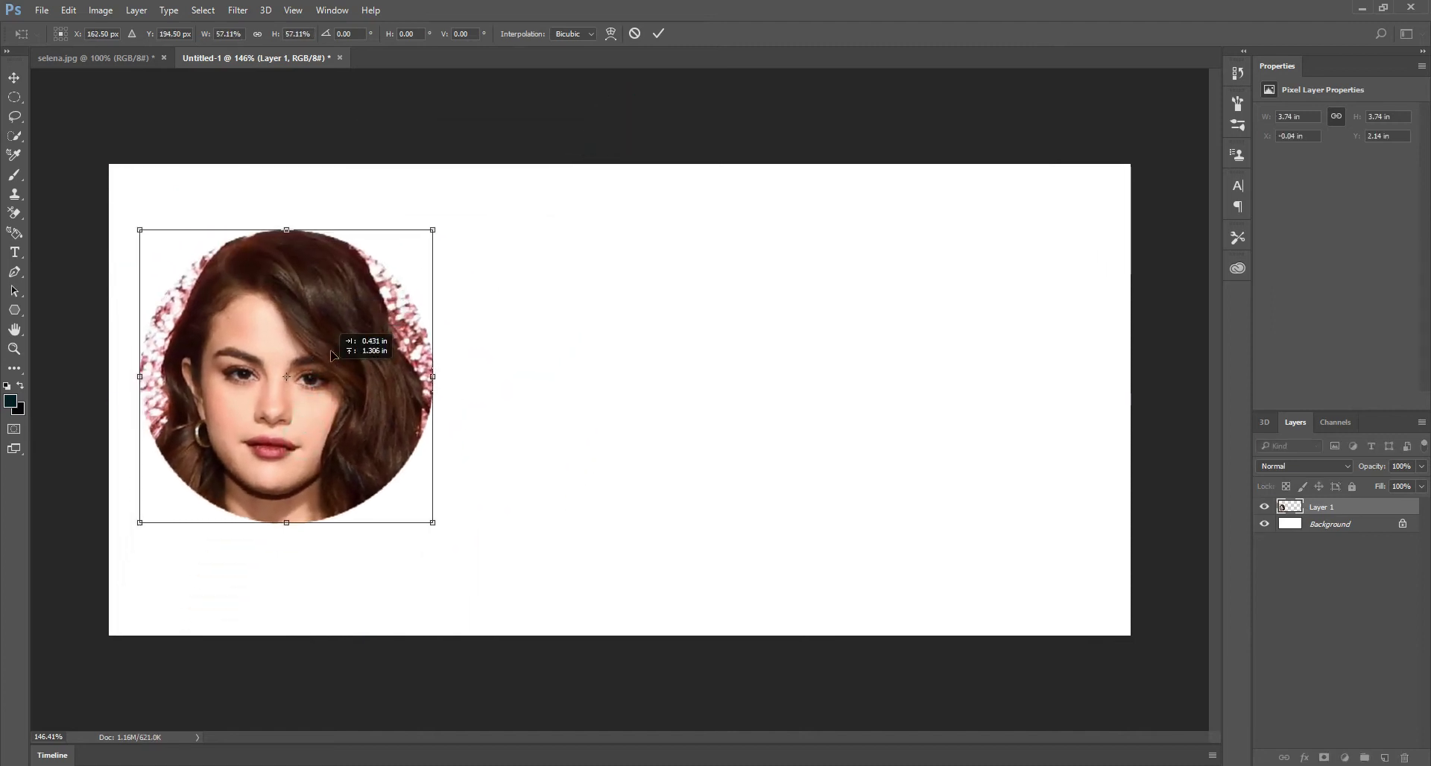
left_click_drag(426, 189, 329, 284)
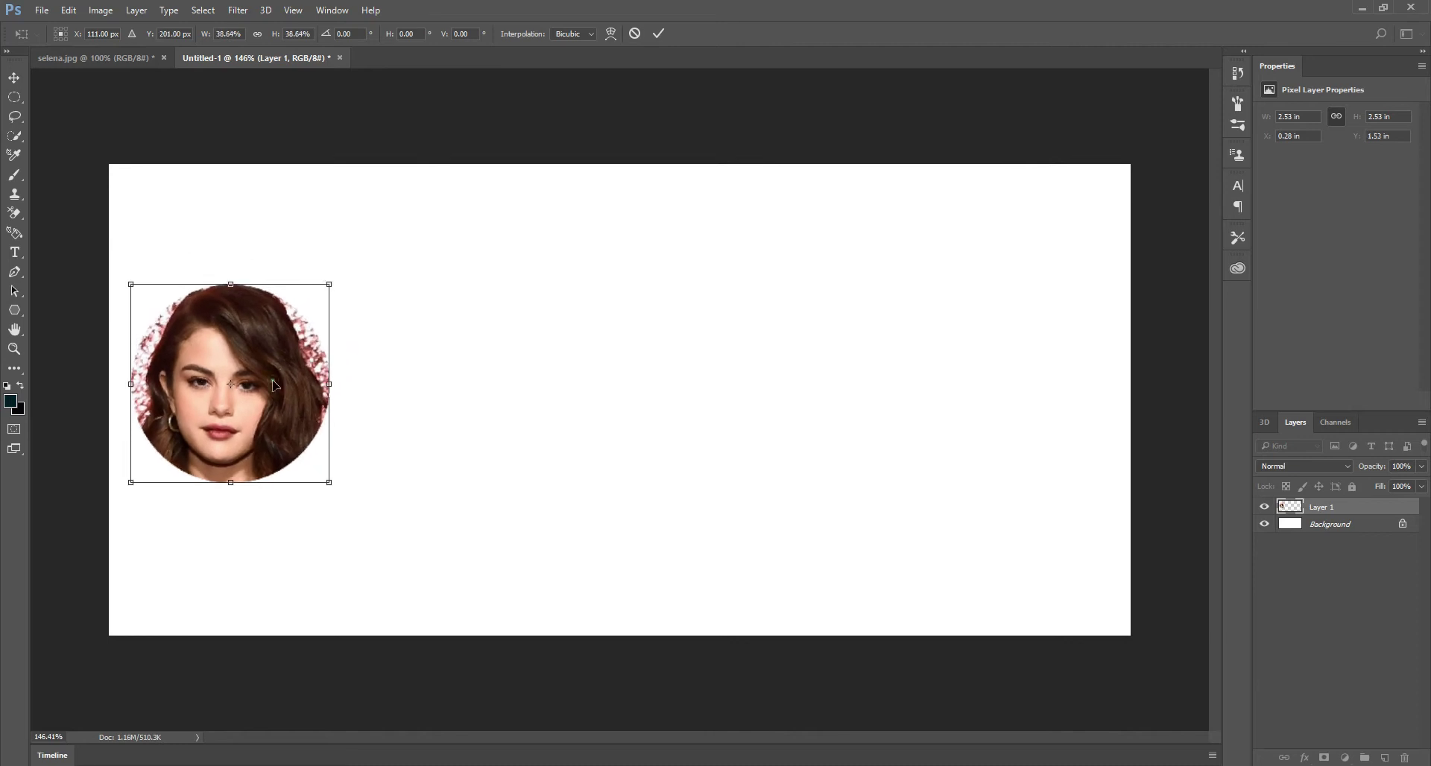
left_click_drag(274, 385, 286, 281)
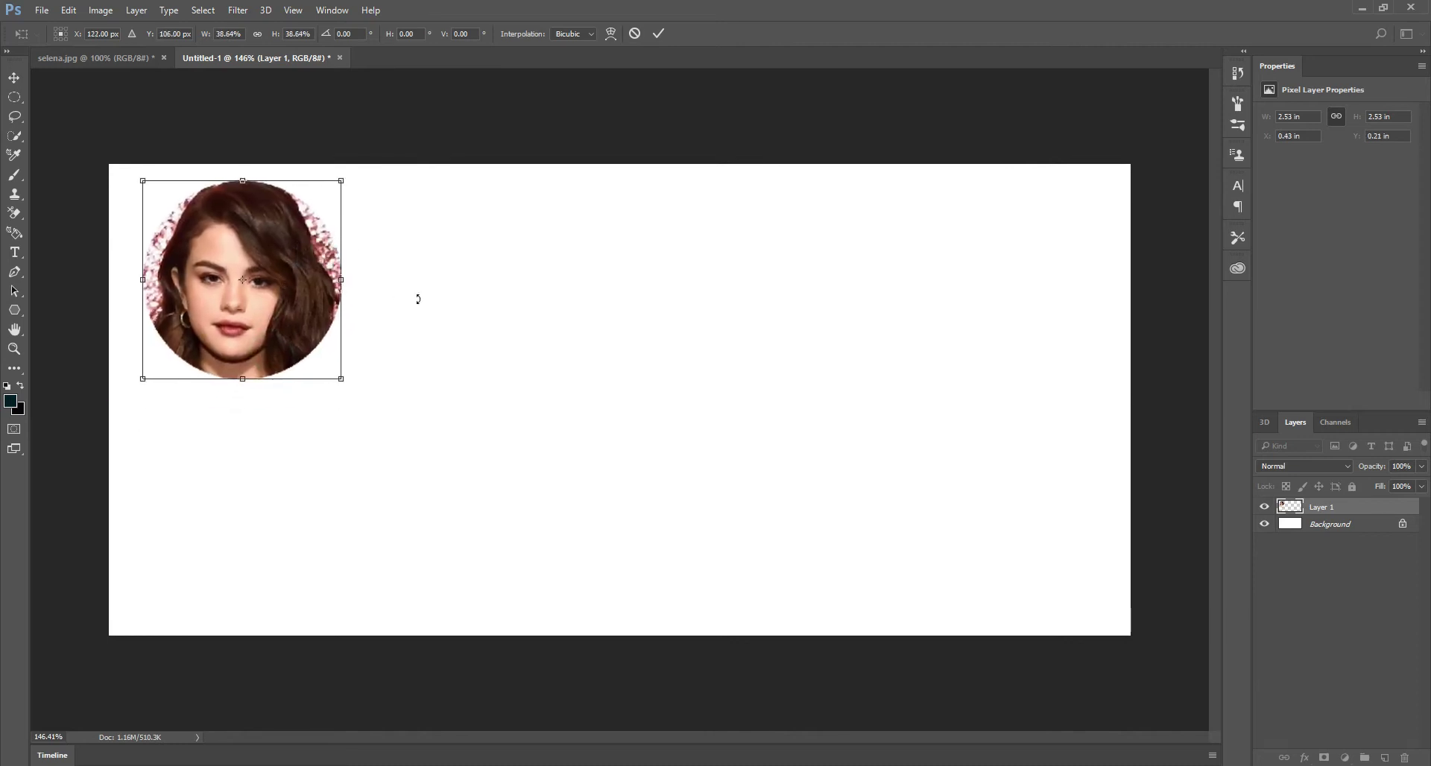
key("Return")
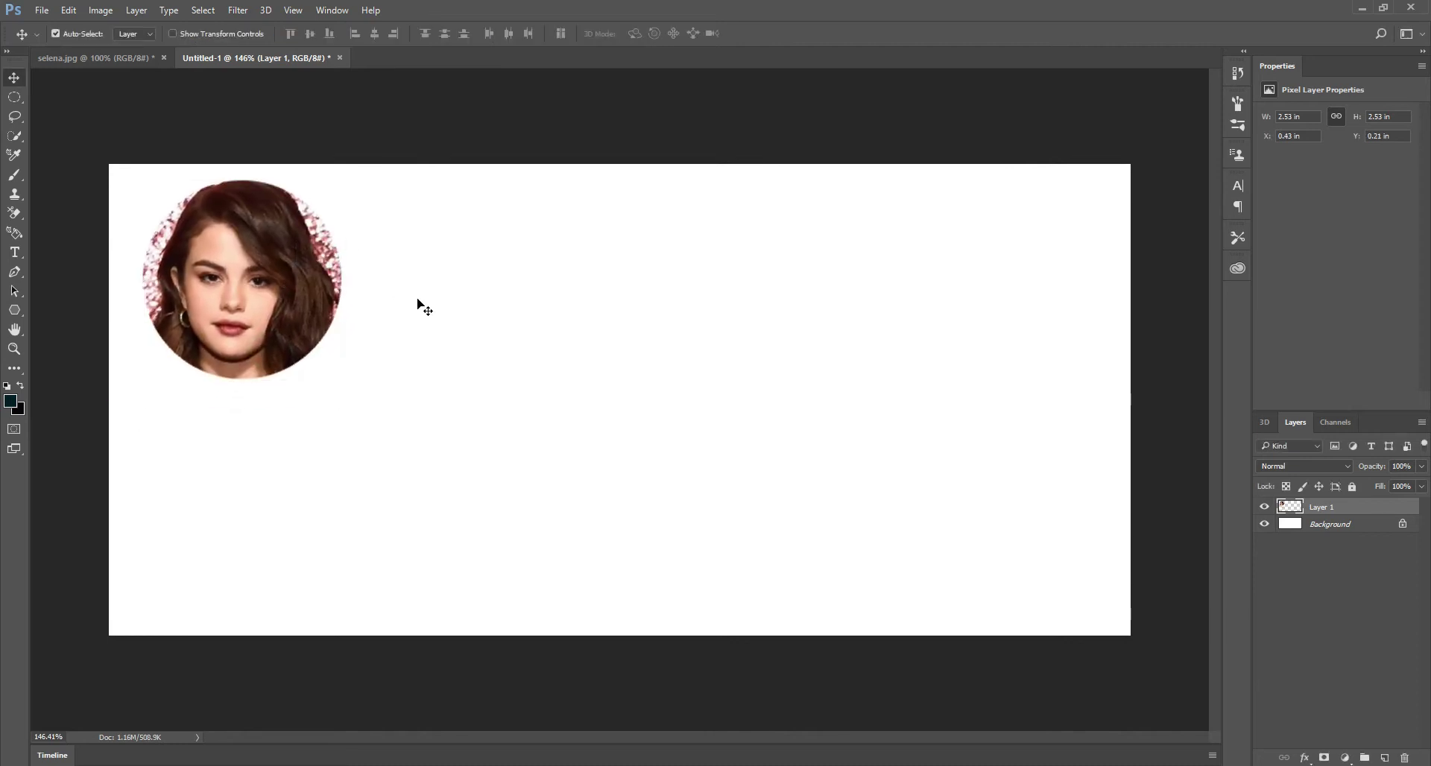
Duplicate Layer 1 to make a second face layer.
right_click(1329, 514)
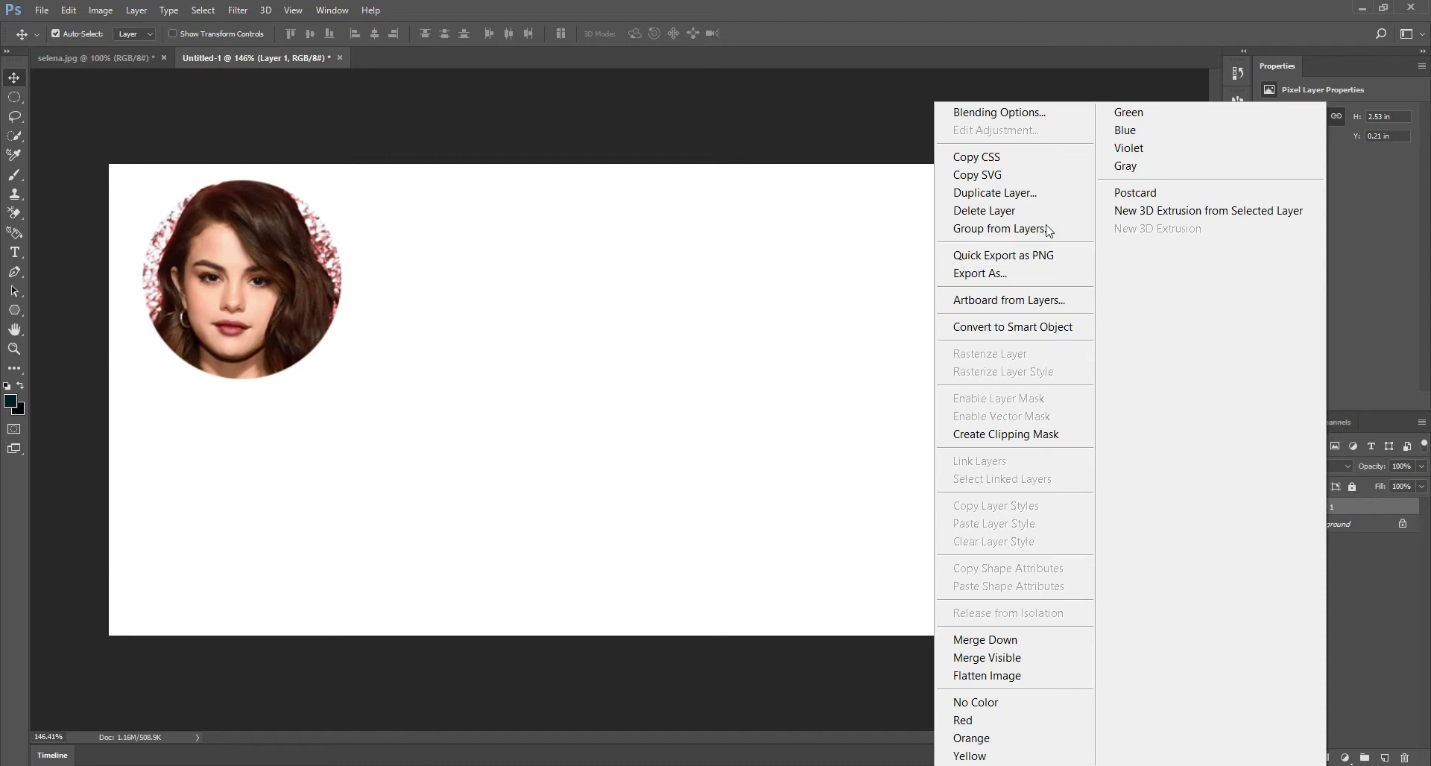
left_click(1015, 192)
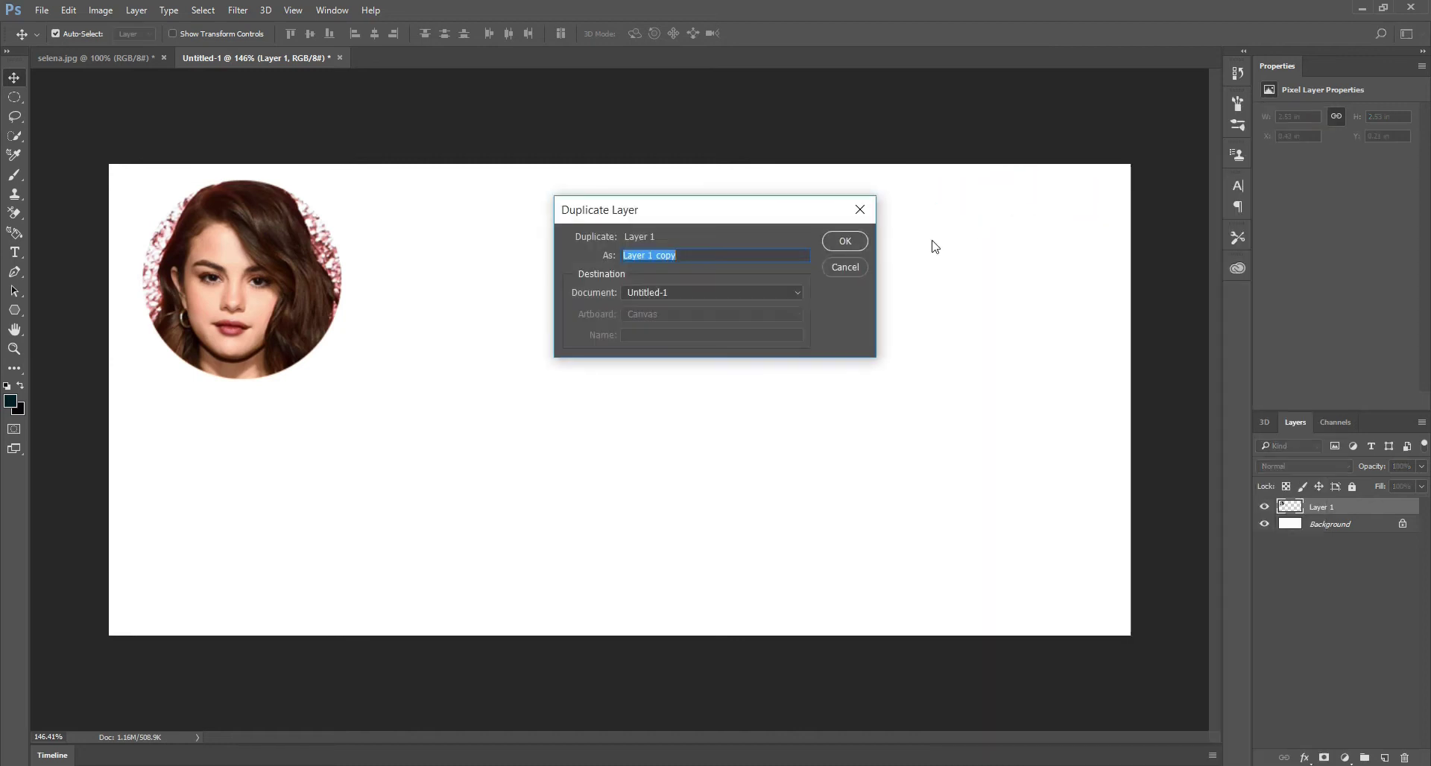
type("layer2")
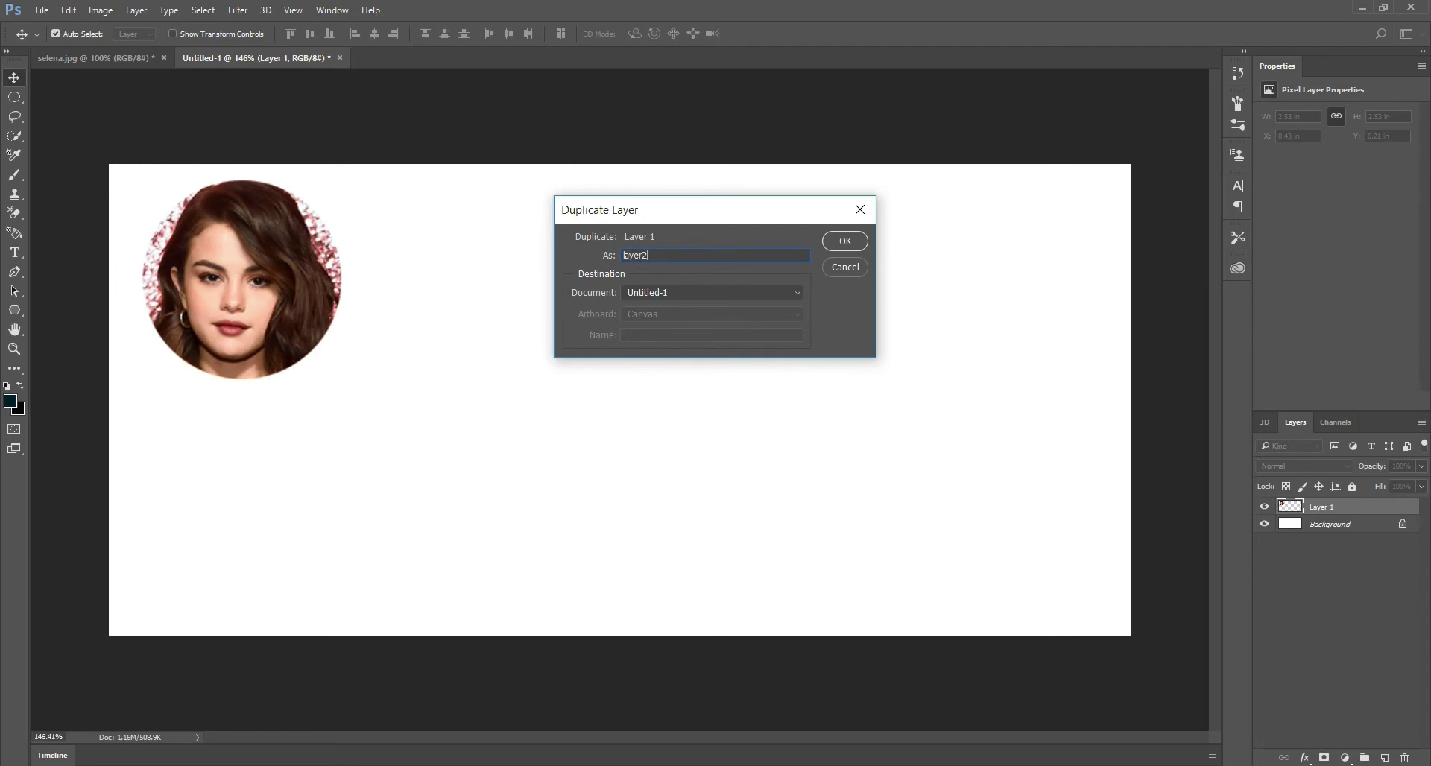
key("Return")
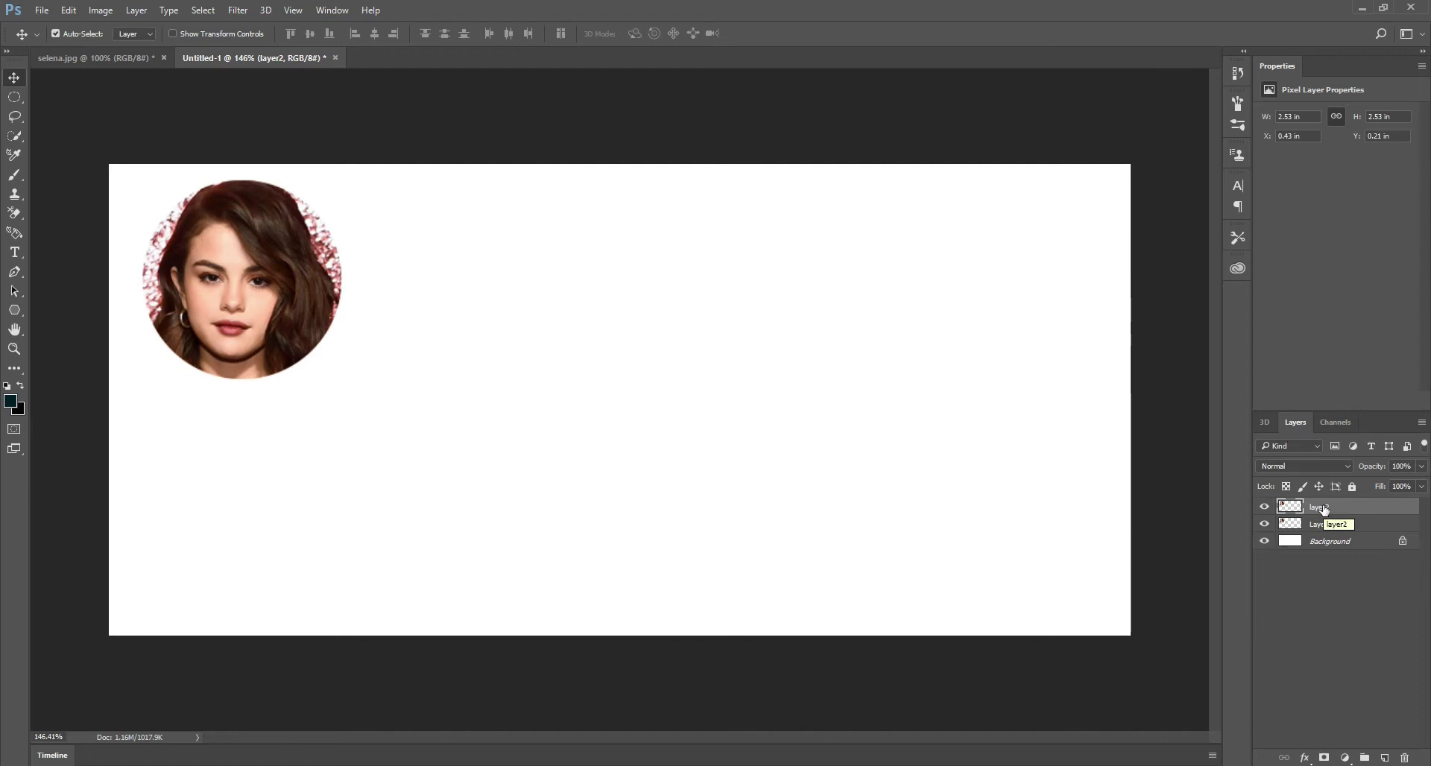
Position the face copies to the right, forming a row of three.
right_click(1324, 510)
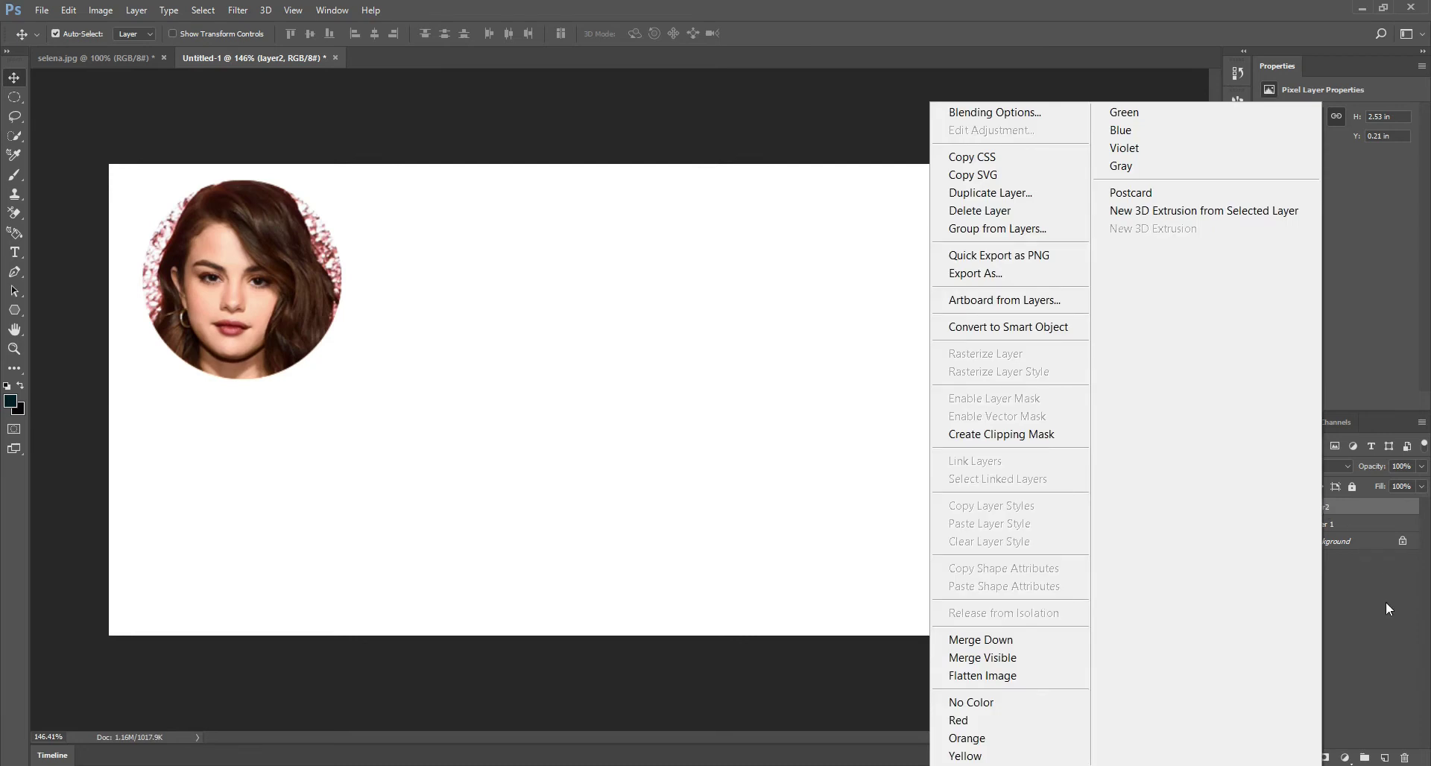
left_click(1385, 602)
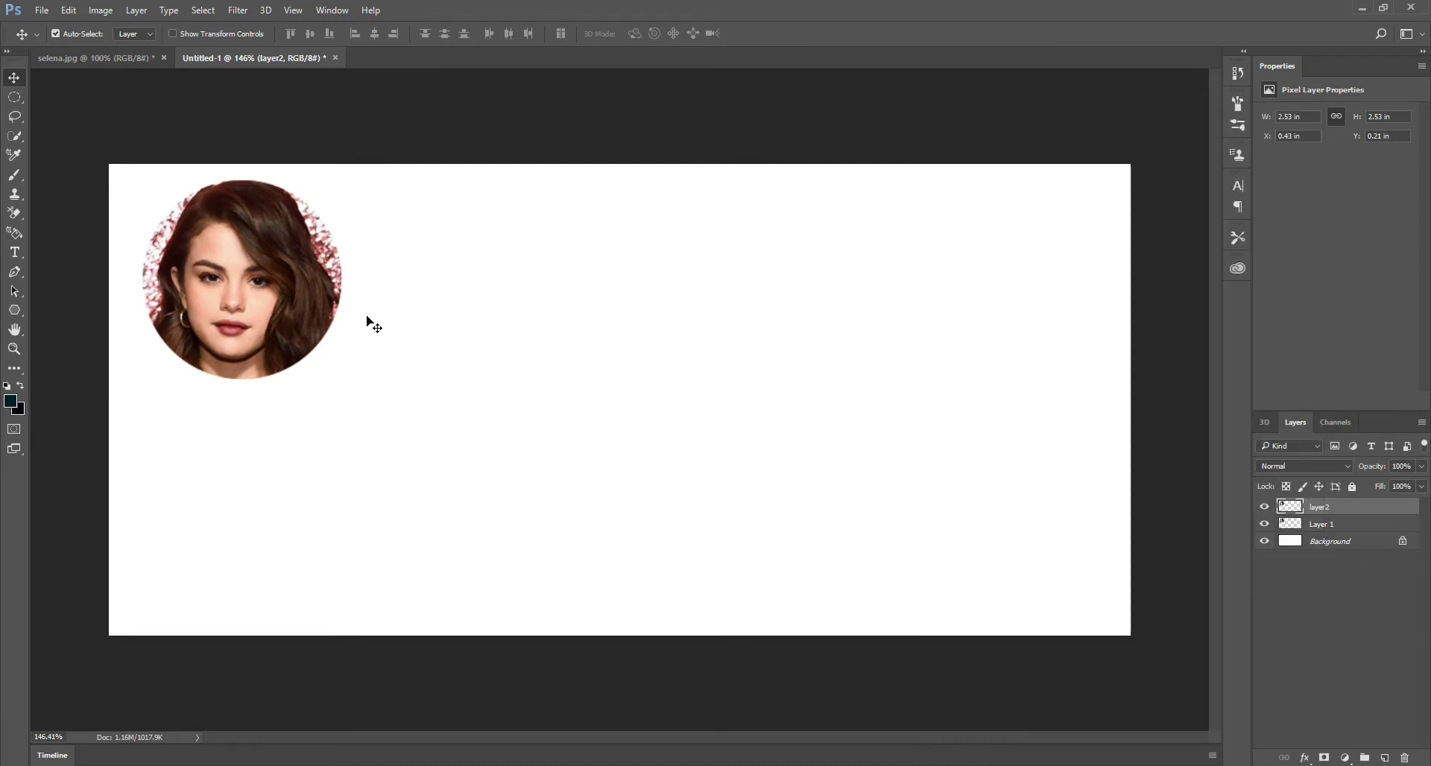
left_click_drag(270, 284, 487, 291)
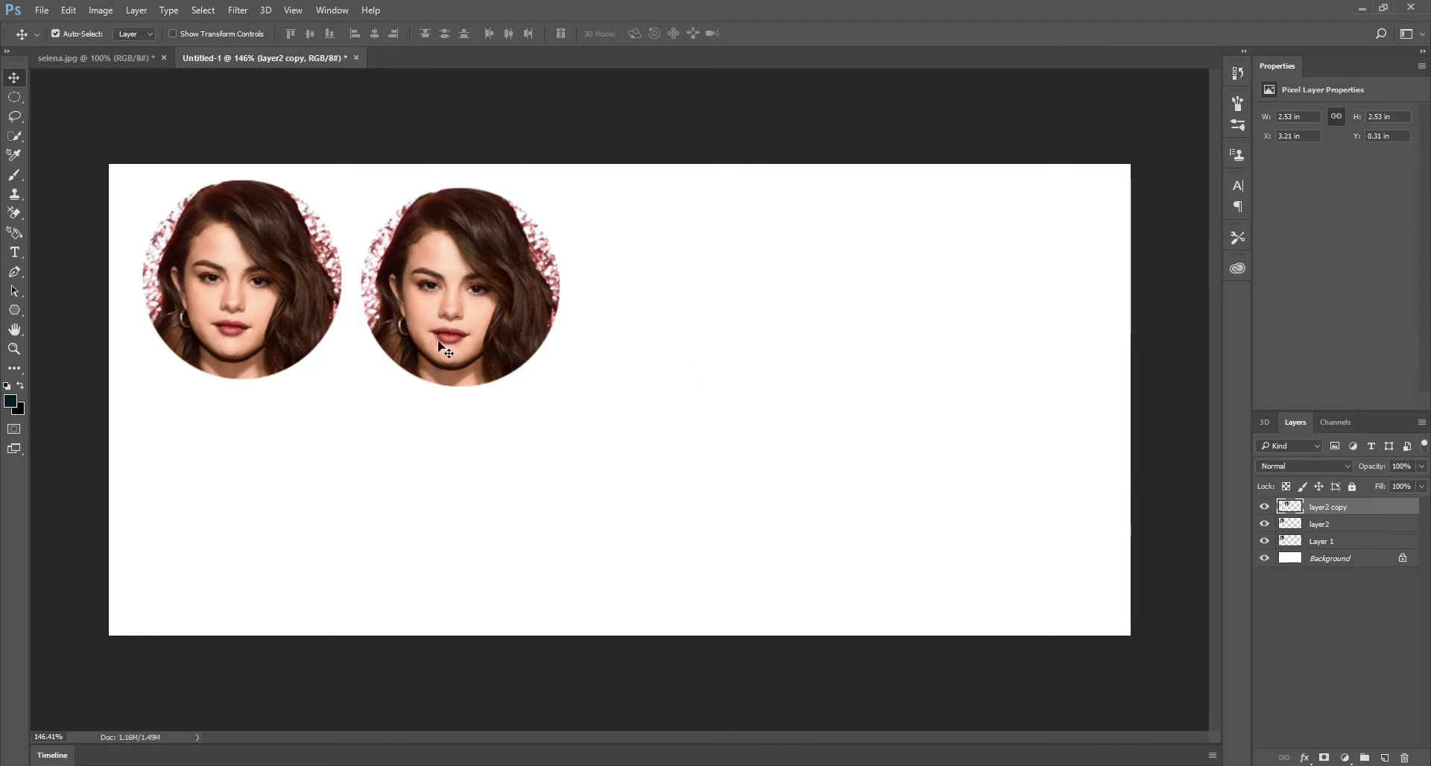
mouse_move(311, 313)
left_mouse_down()
mouse_move(762, 313)
mouse_move(736, 311)
left_mouse_up()
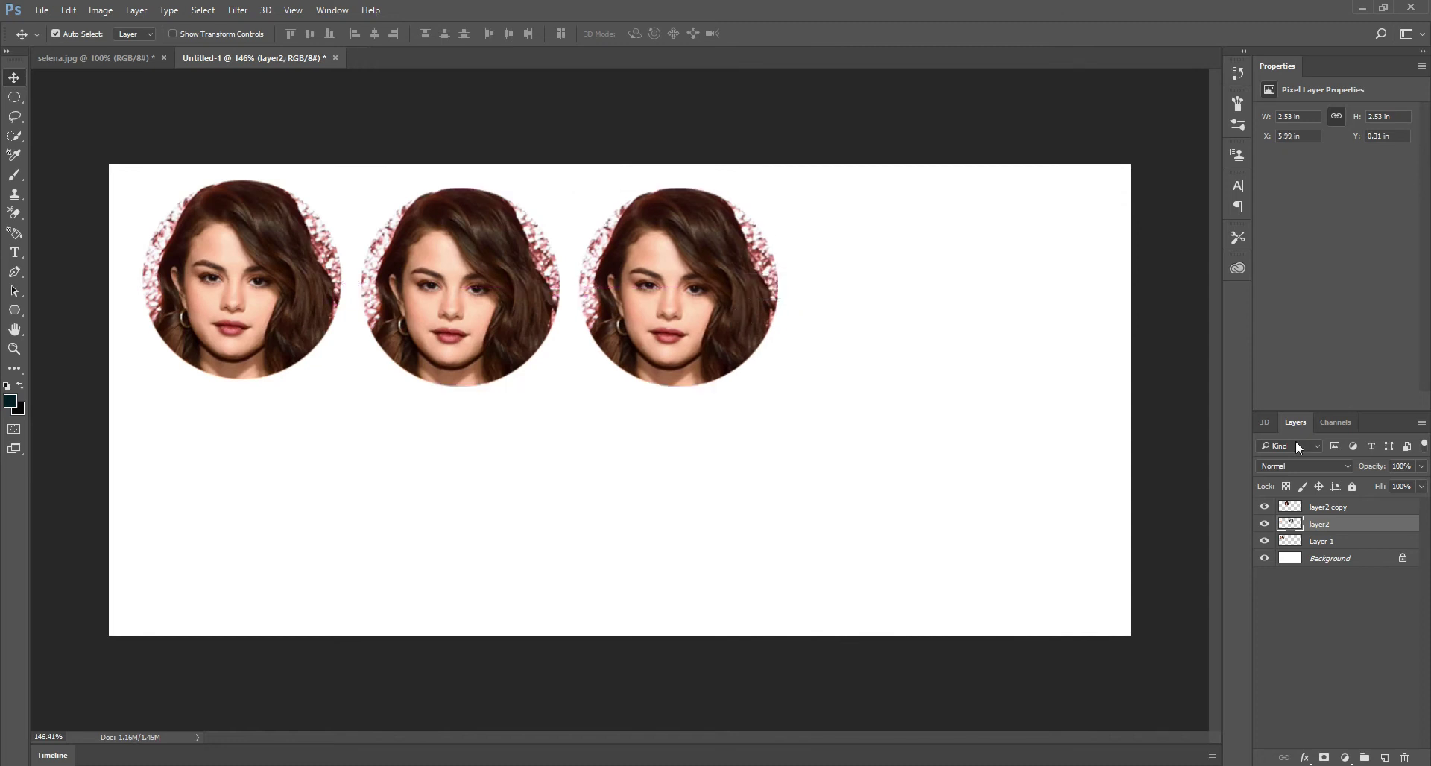
left_click(1332, 507)
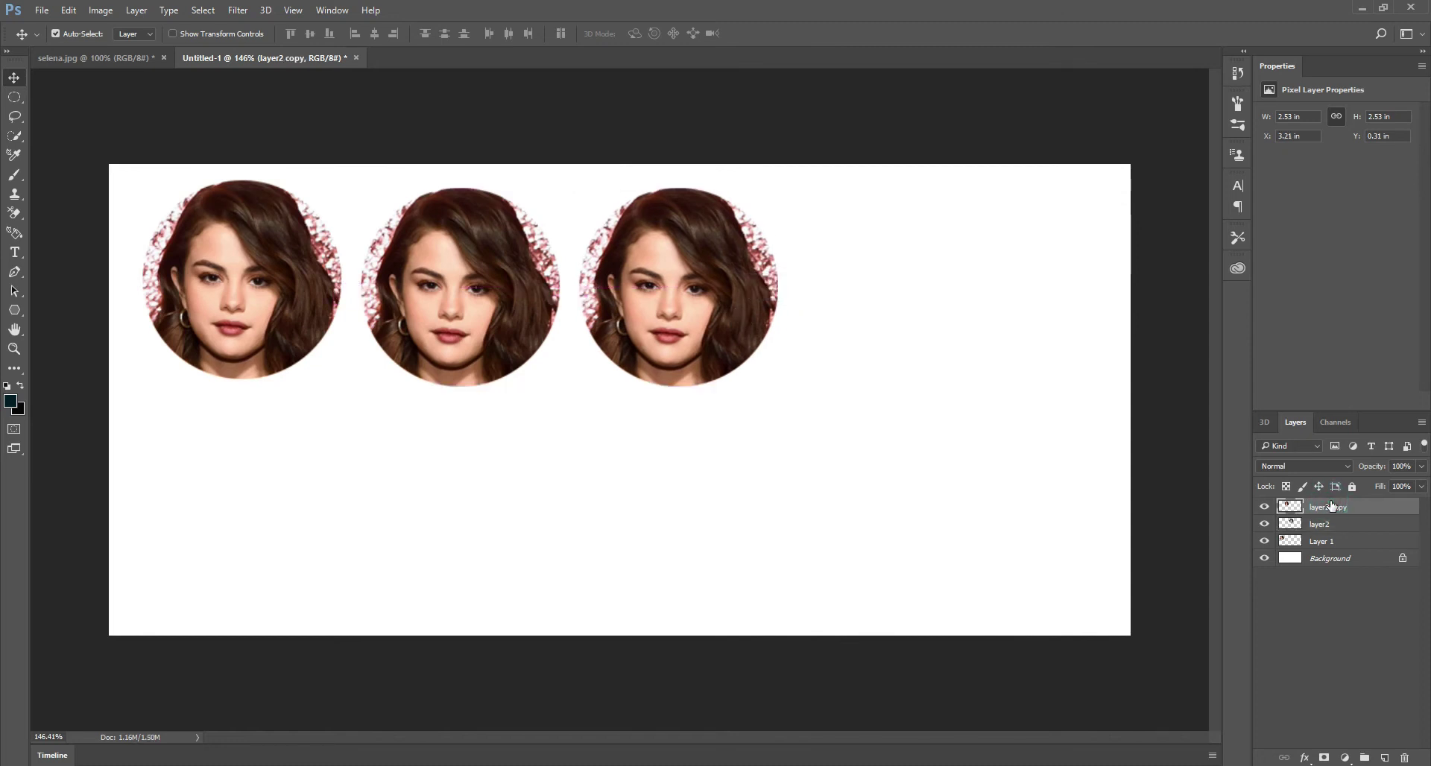
Duplicate layer2 copy as layer2 copy 2 and space it evenly at the row's right end.
right_click(1333, 507)
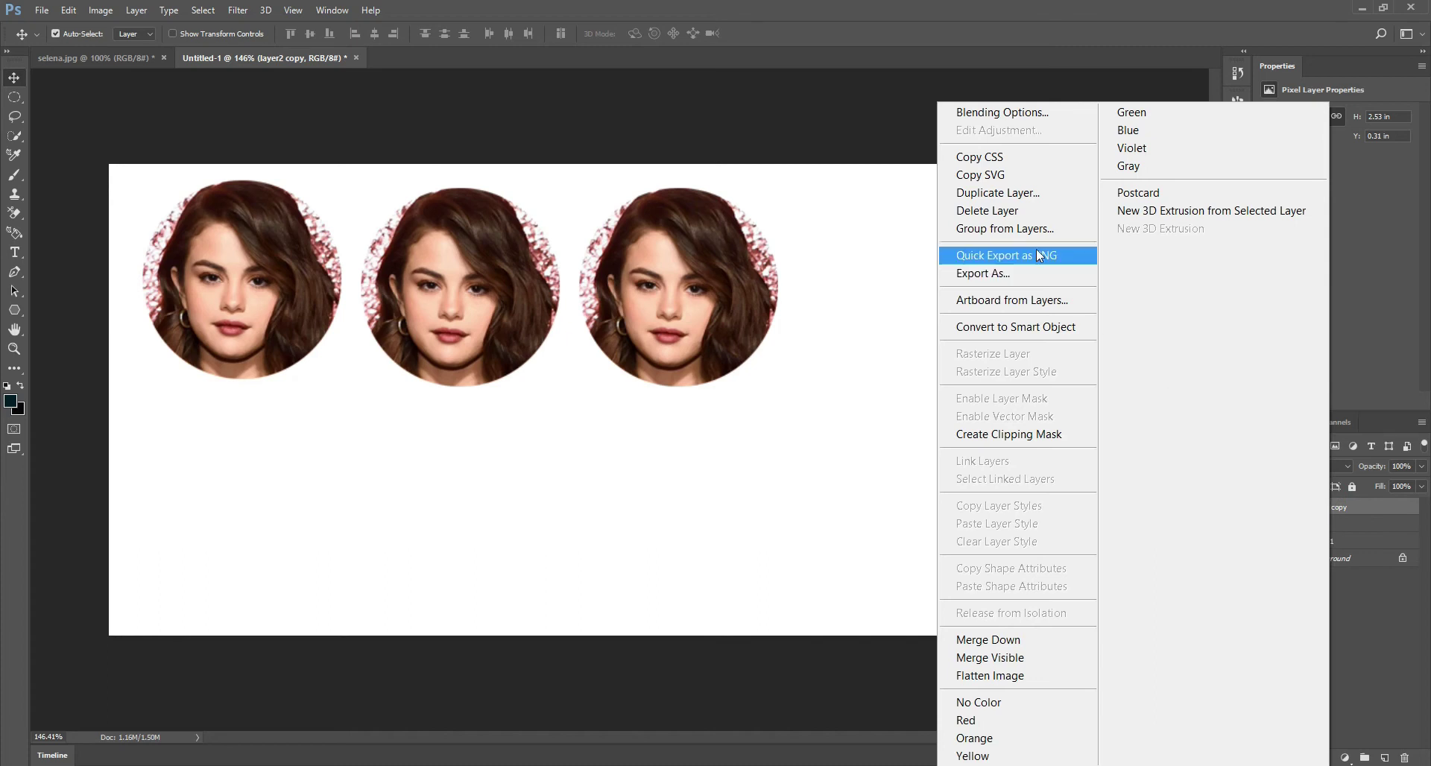
left_click(1007, 196)
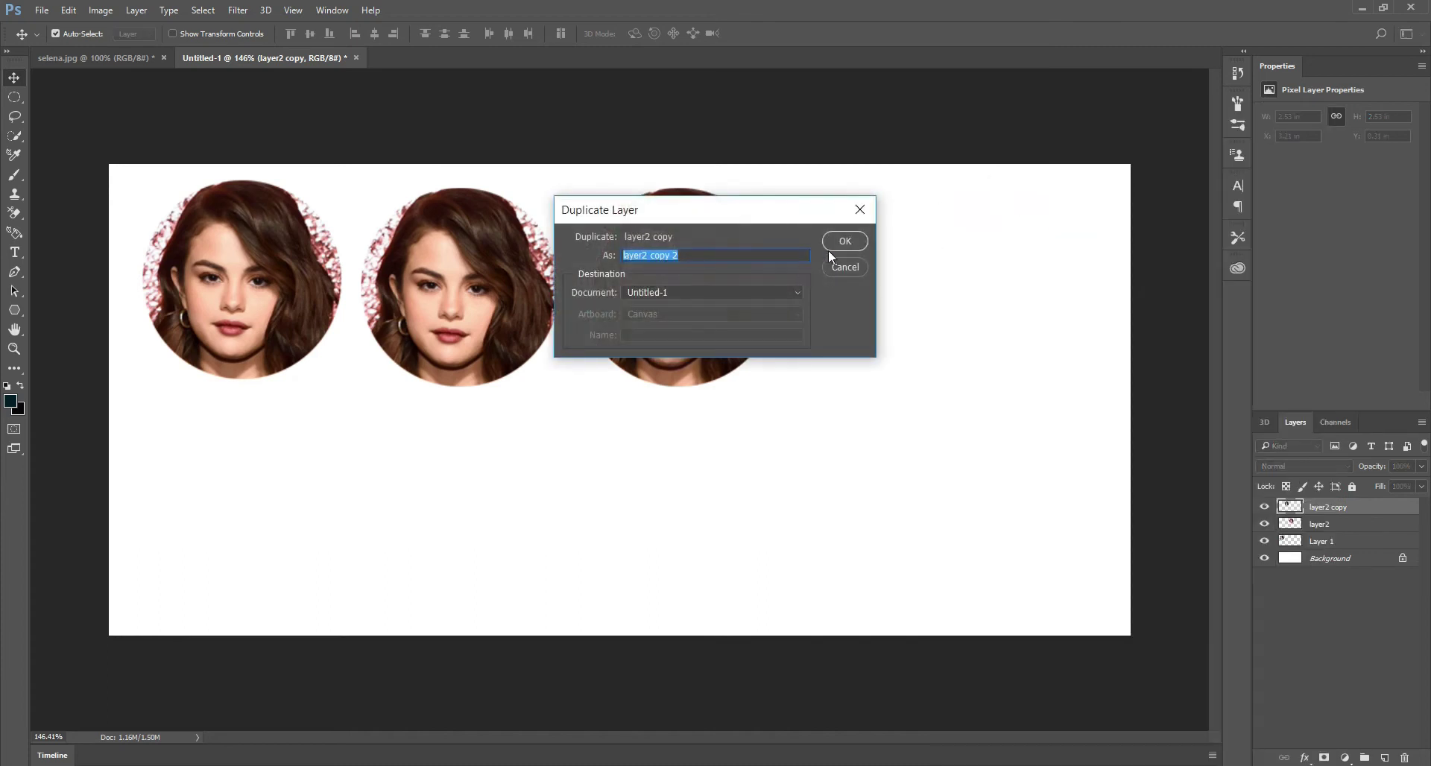
left_click(845, 240)
mouse_move(729, 287)
left_mouse_down()
mouse_move(771, 288)
mouse_move(720, 286)
left_mouse_up()
left_click_drag(541, 294, 973, 288)
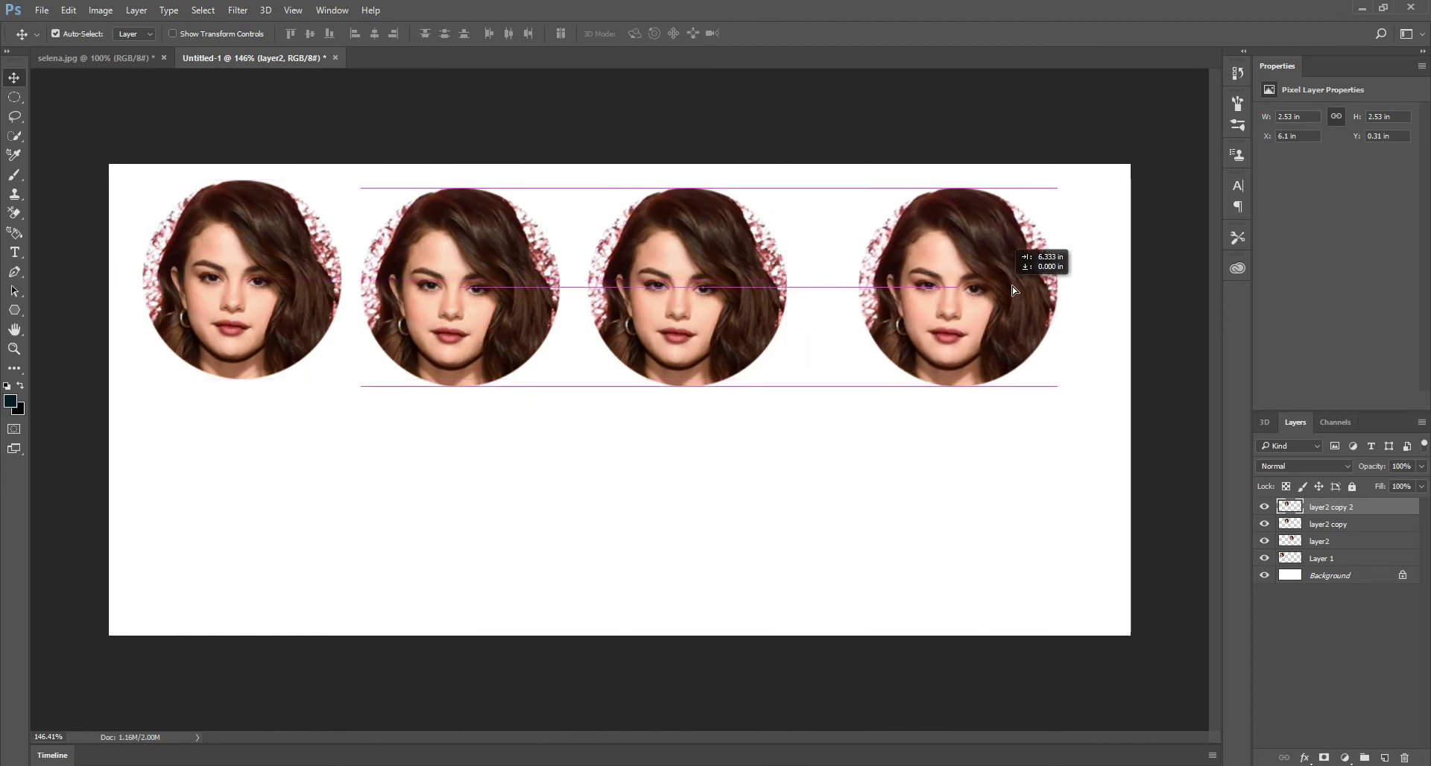
left_click_drag(973, 288, 970, 298)
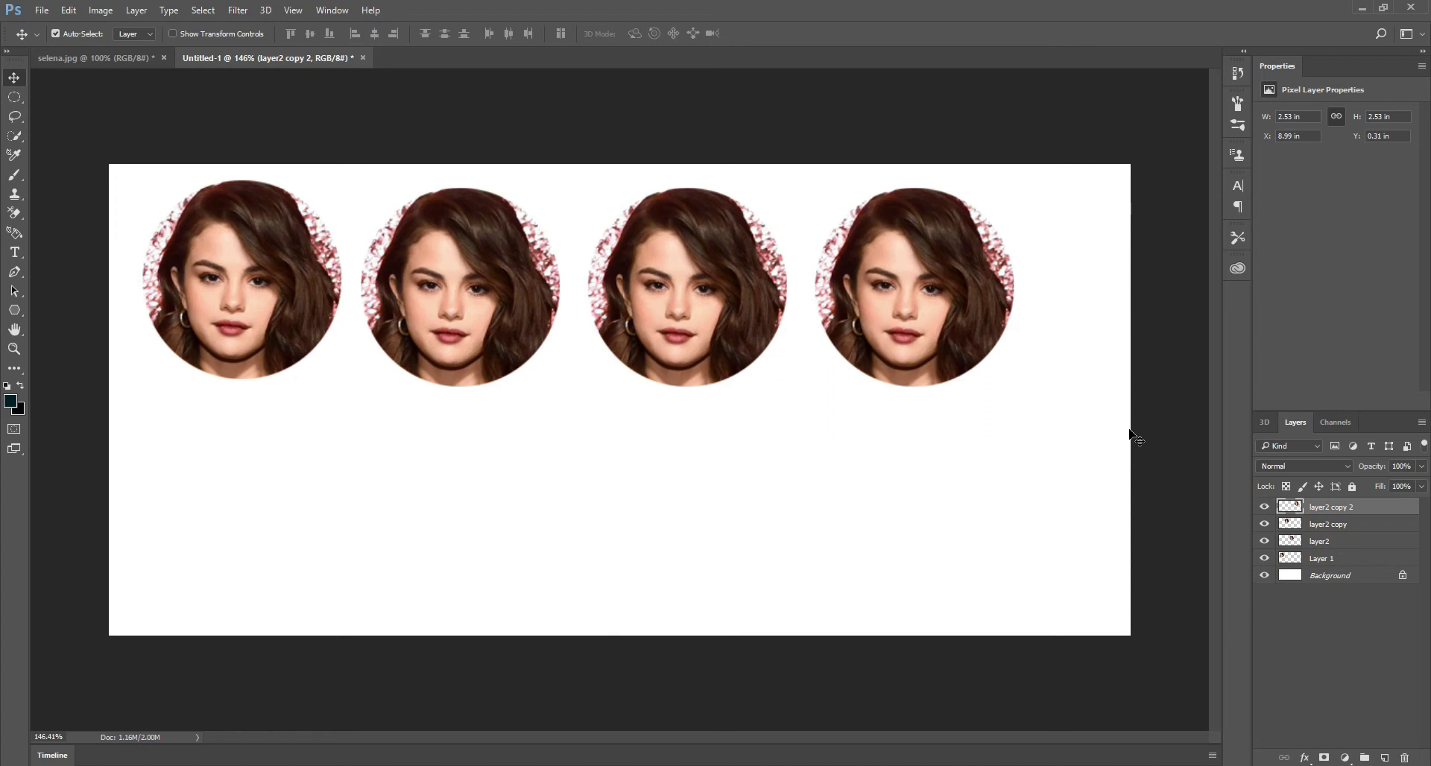
Select layer2 copy 2, layer2 copy, layer2 and Layer 1, then merge them.
left_click(1332, 525, "ctrl")
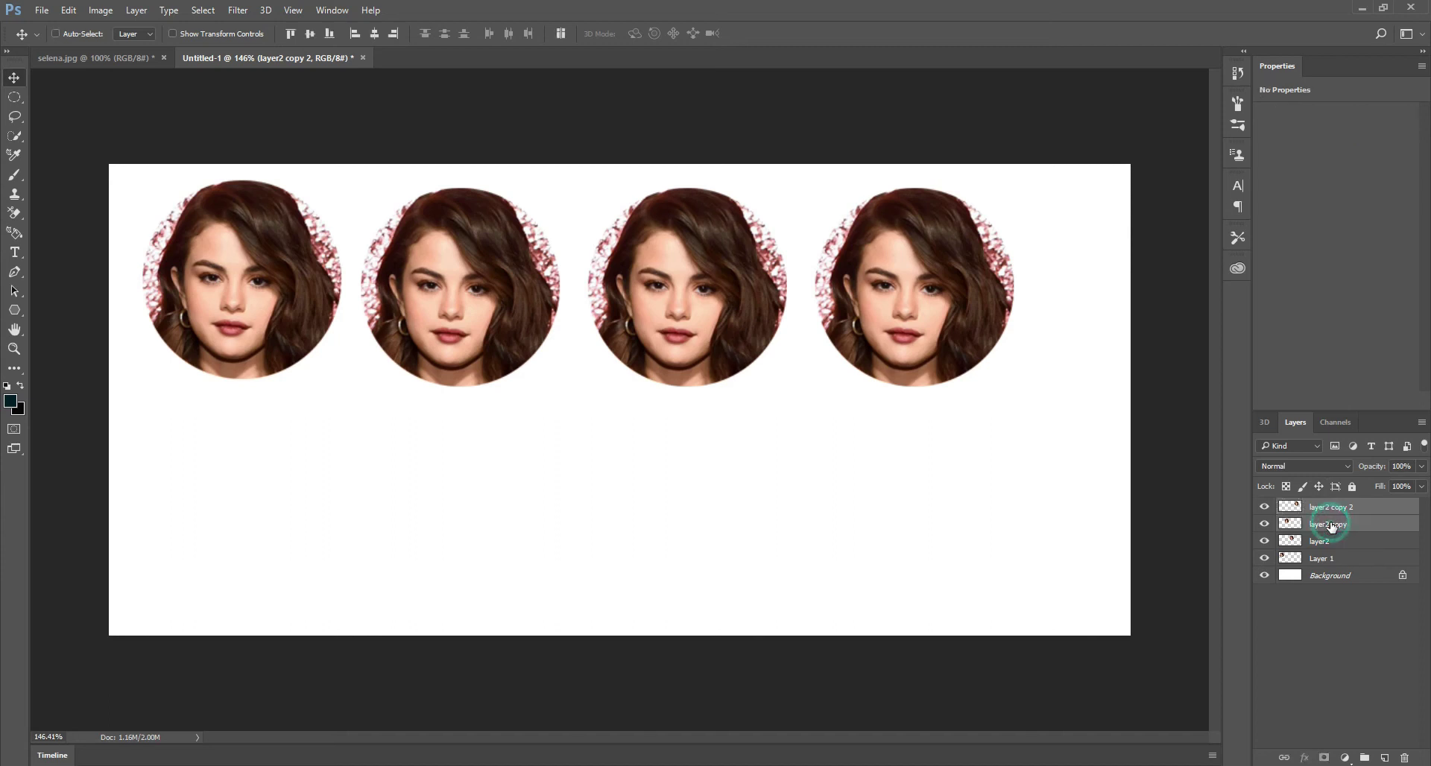
left_click(1333, 543, "ctrl")
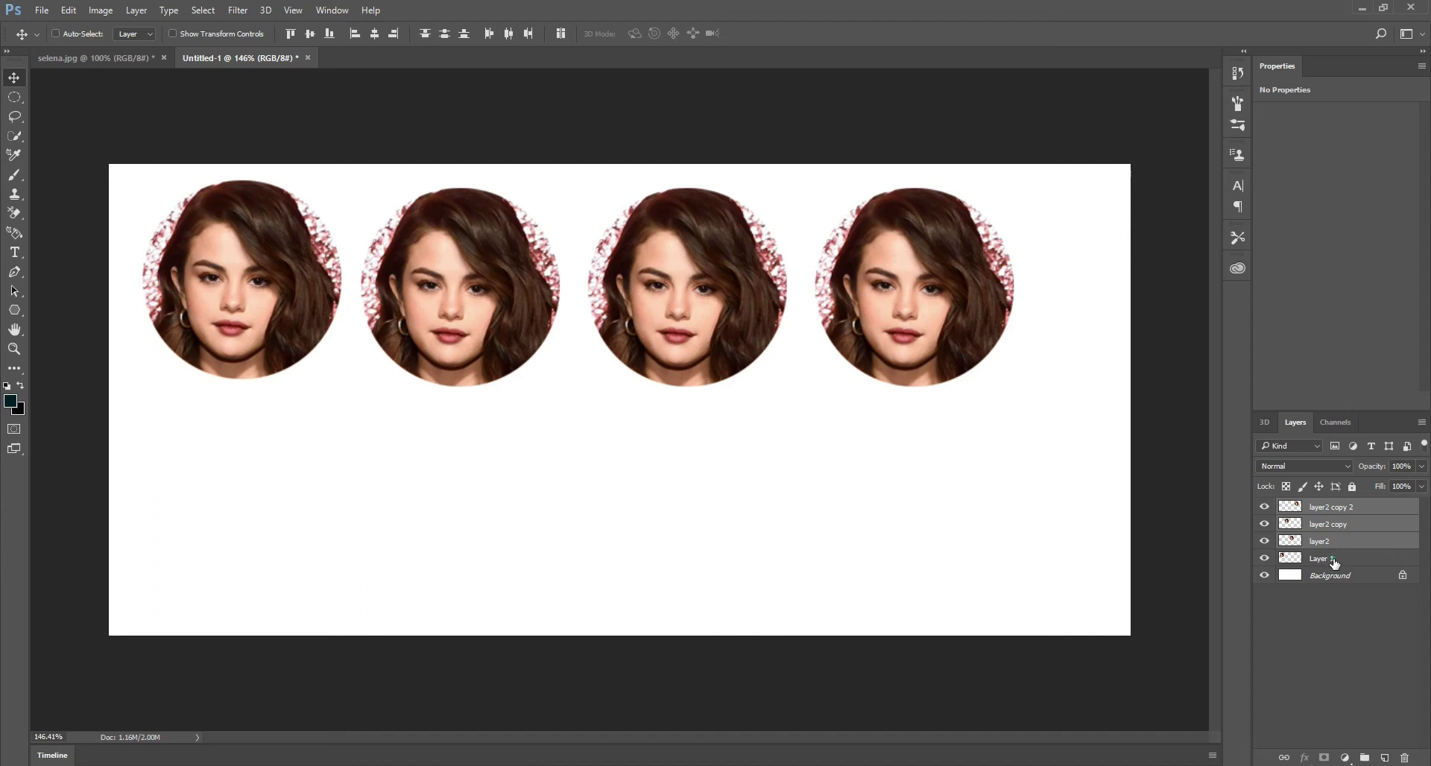
left_click(1334, 560, "ctrl")
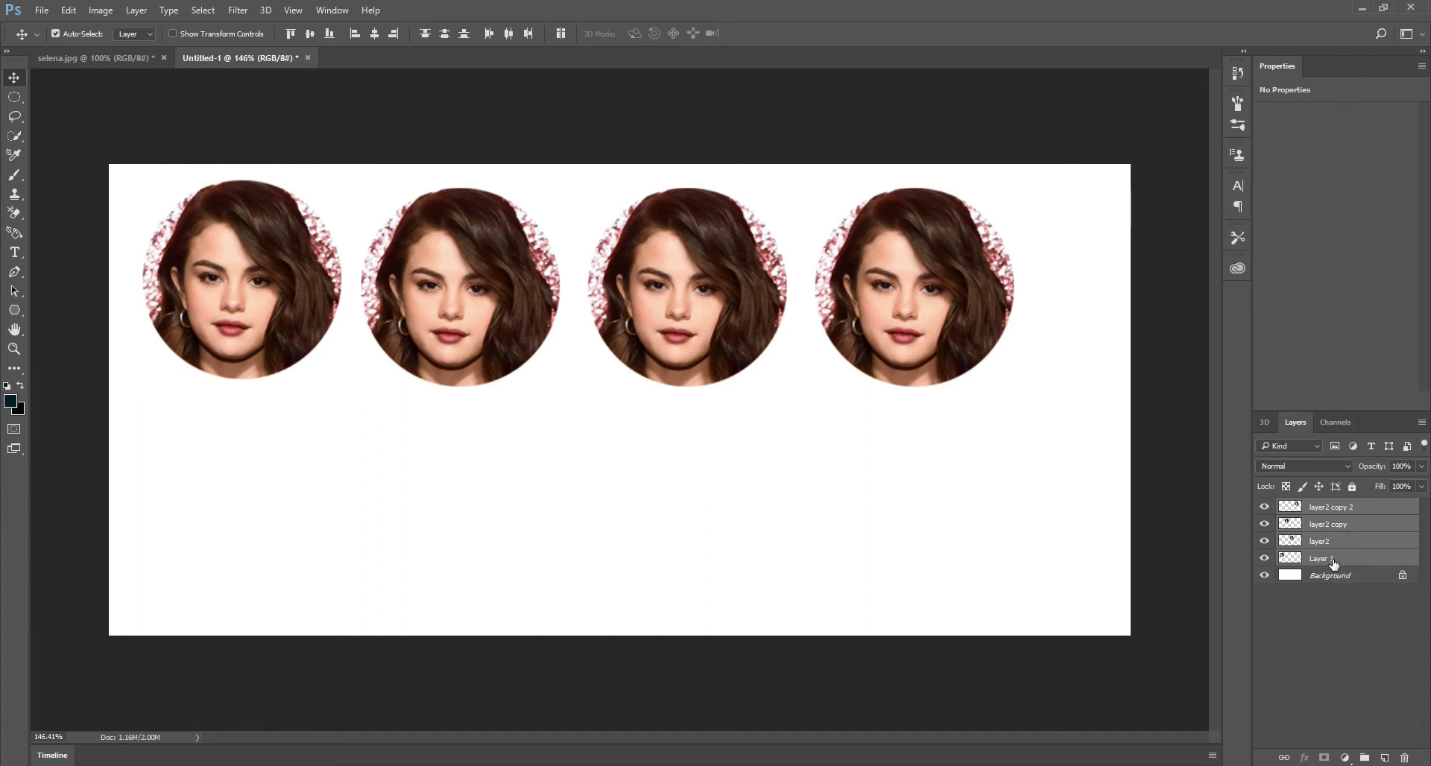
right_click(1333, 564)
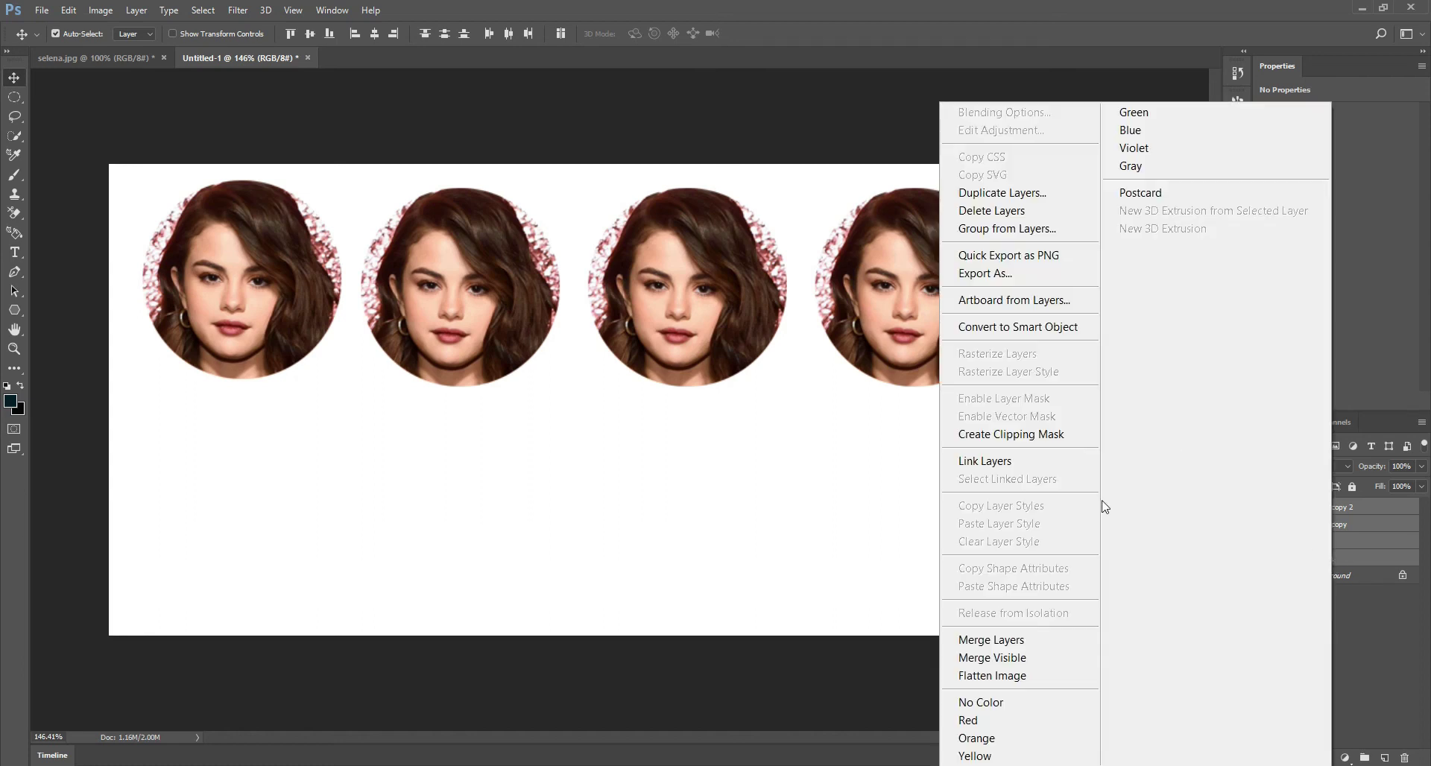
left_click(1011, 641)
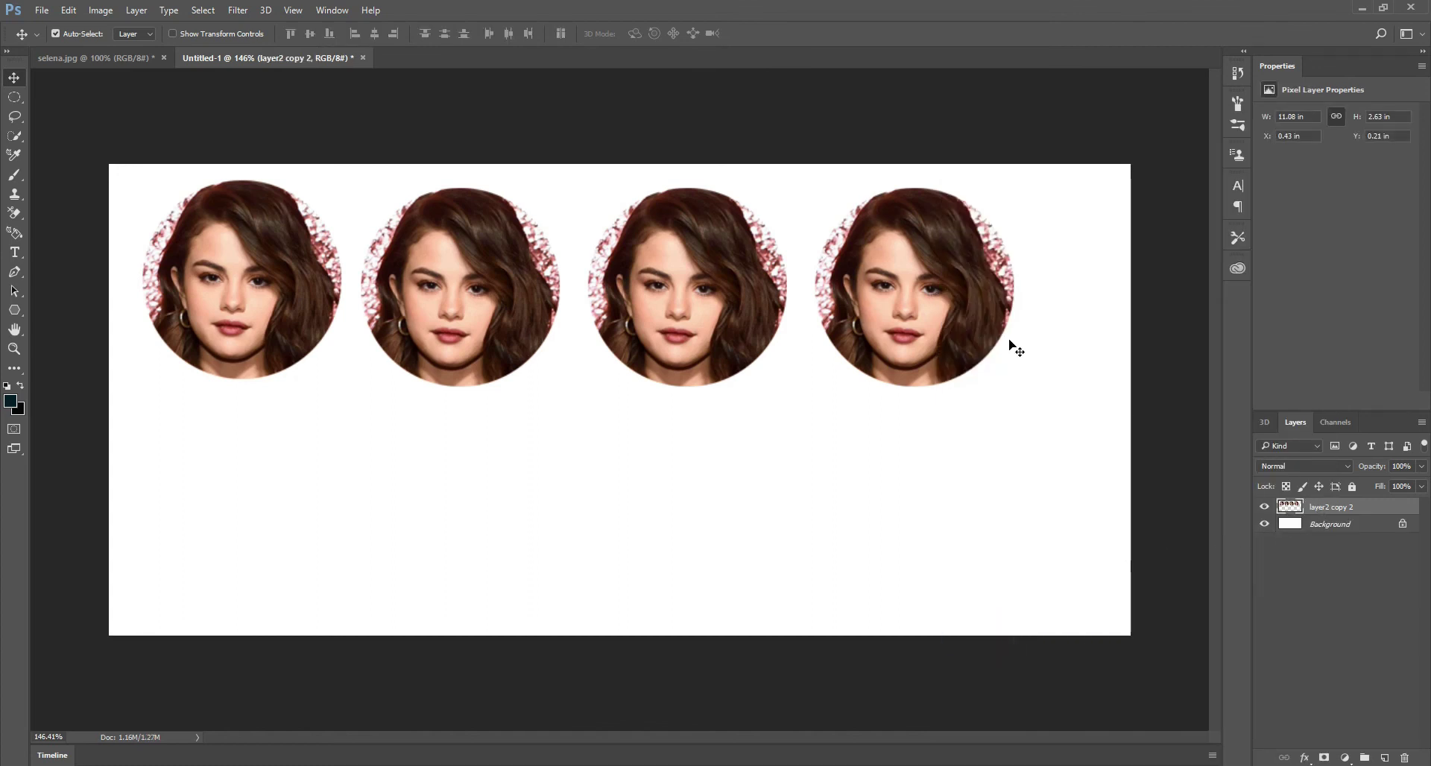
Duplicate the merged row as layer2 copy 3 and move it below the first row.
right_click(1326, 510)
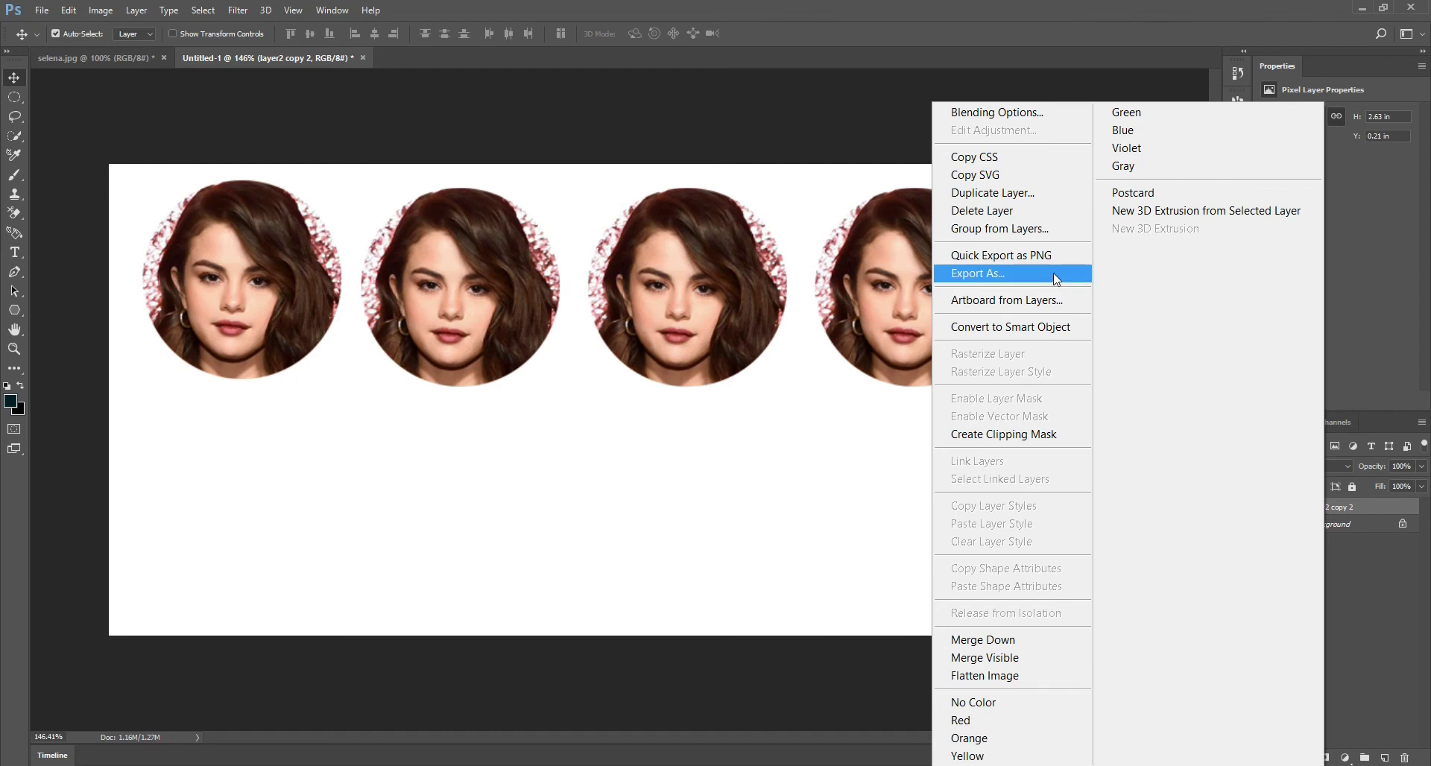
left_click(1017, 199)
left_click(835, 242)
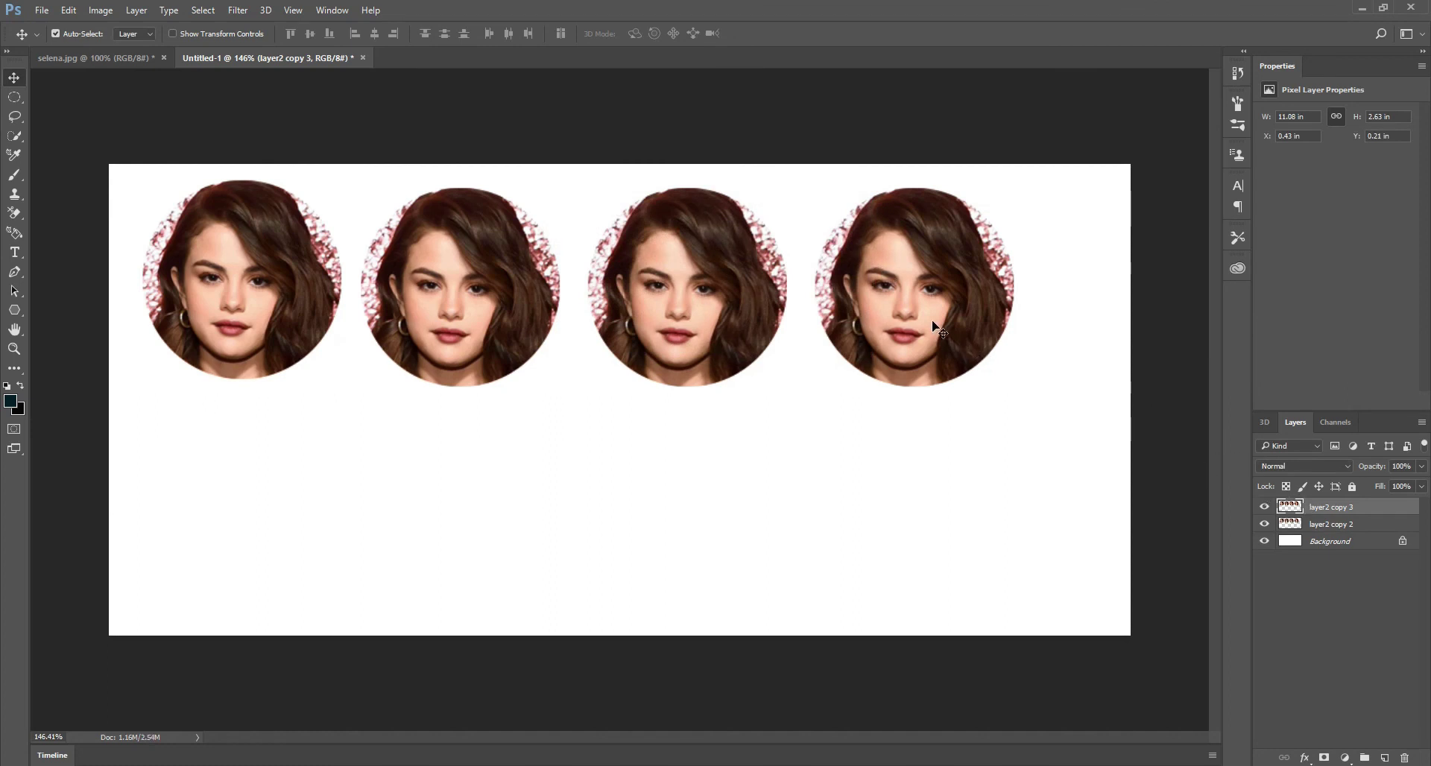
left_click_drag(933, 322, 927, 539)
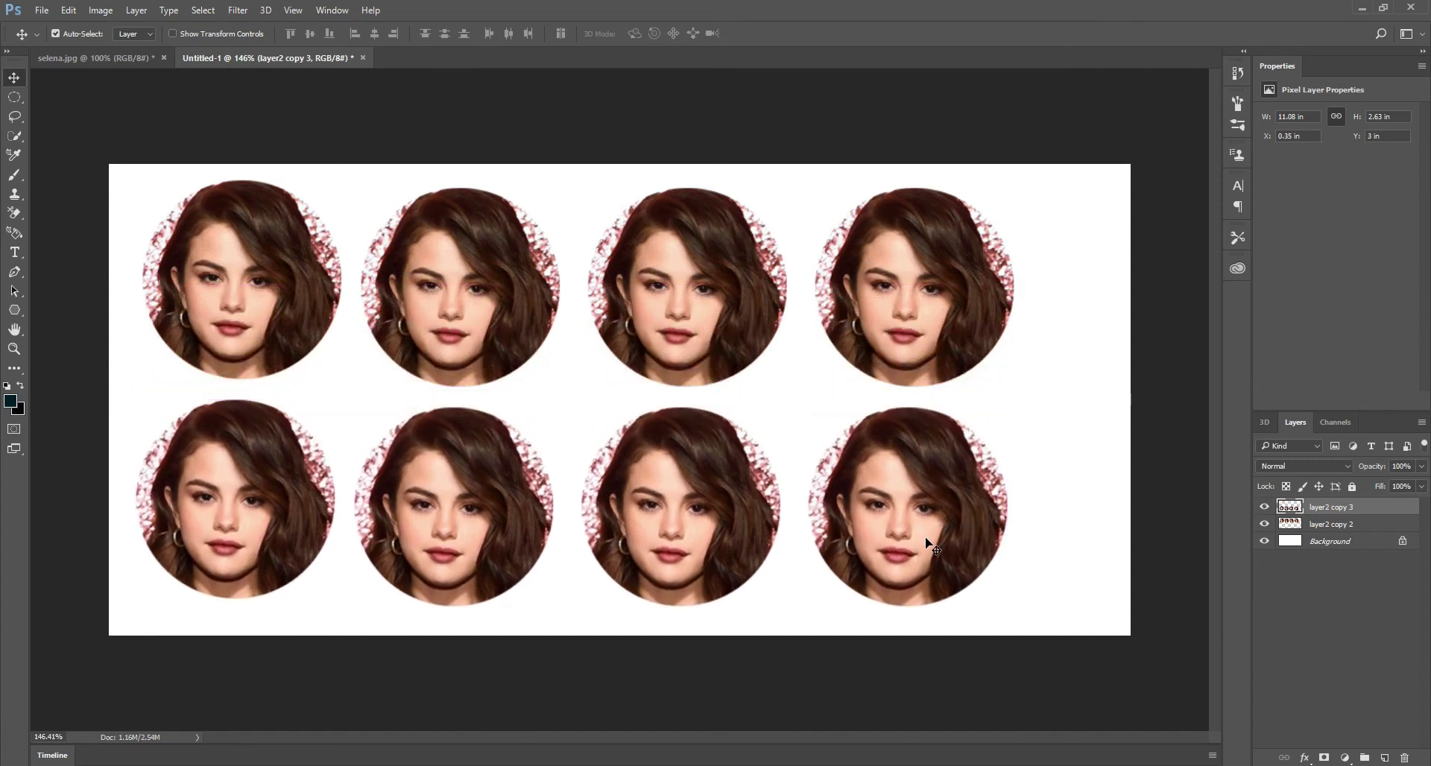